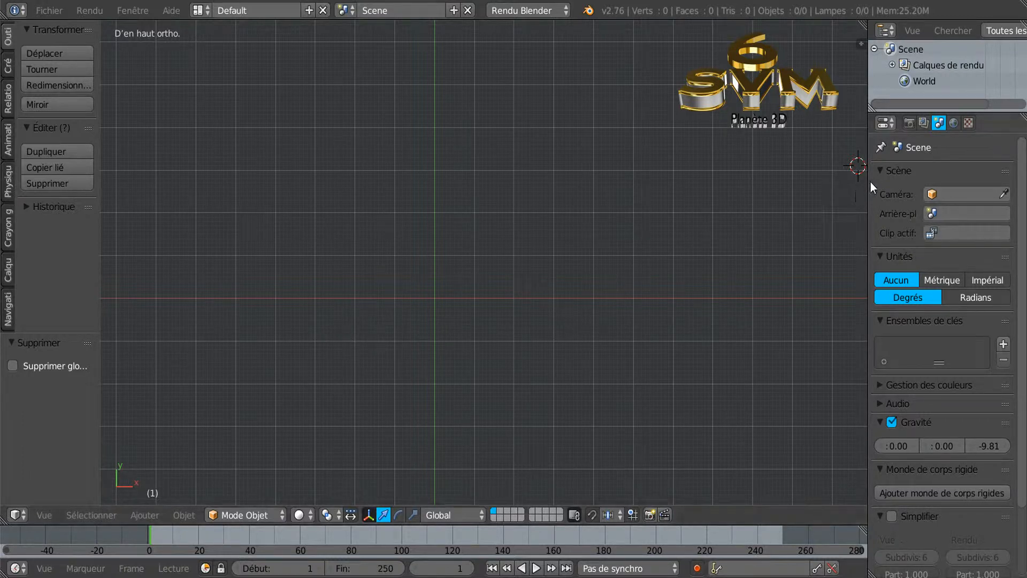
mouse_move(869, 182)
left_mouse_down()
mouse_move(814, 184)
mouse_move(867, 163)
mouse_move(877, 172)
left_mouse_up()
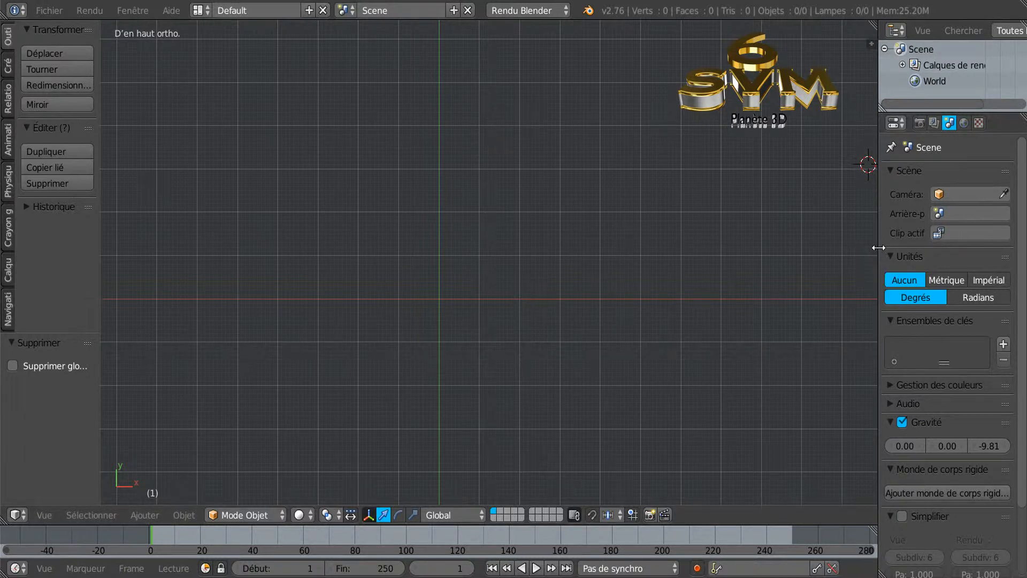
left_click_drag(879, 248, 894, 246)
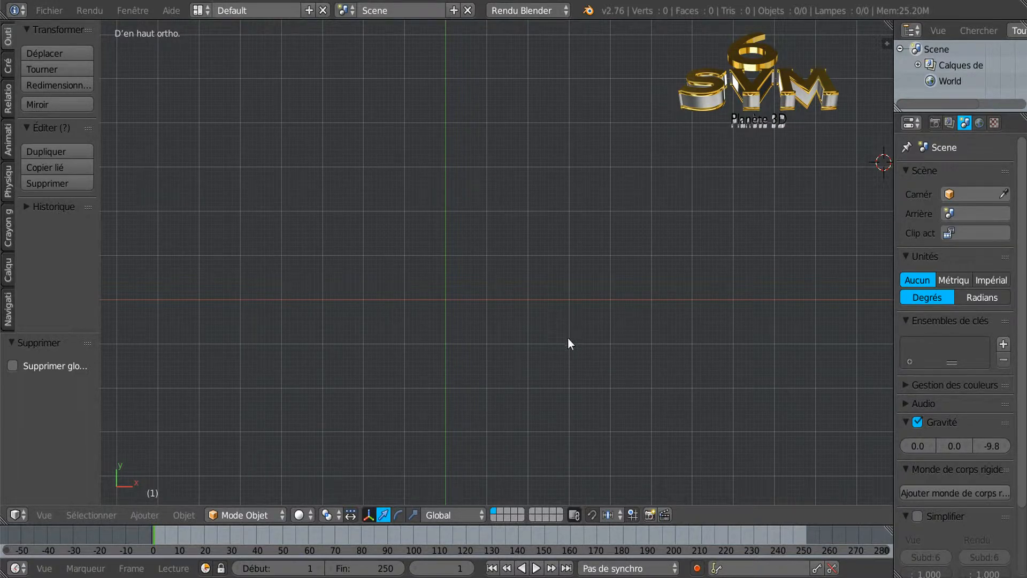
left_click(184, 515)
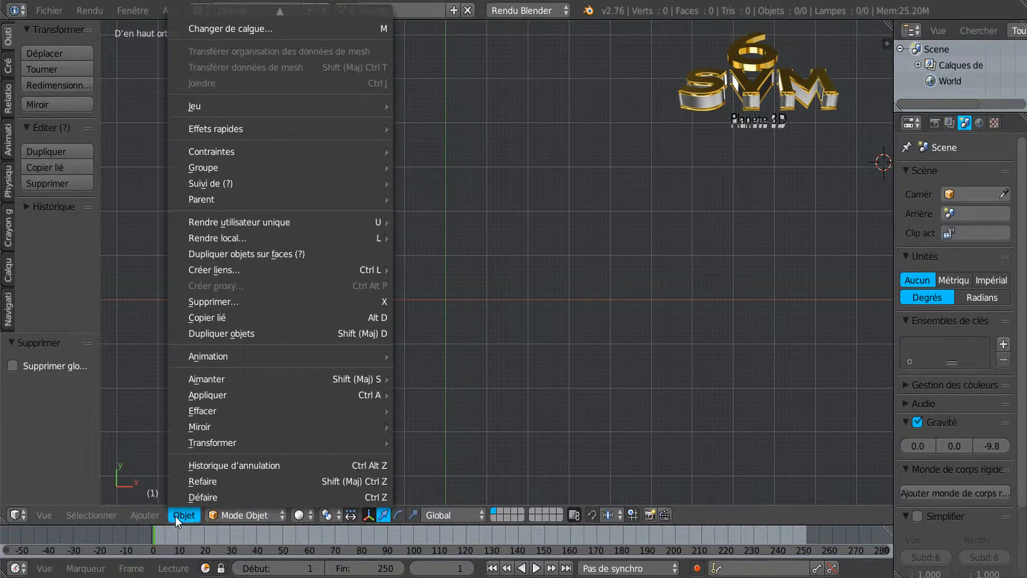
mouse_move(143, 516)
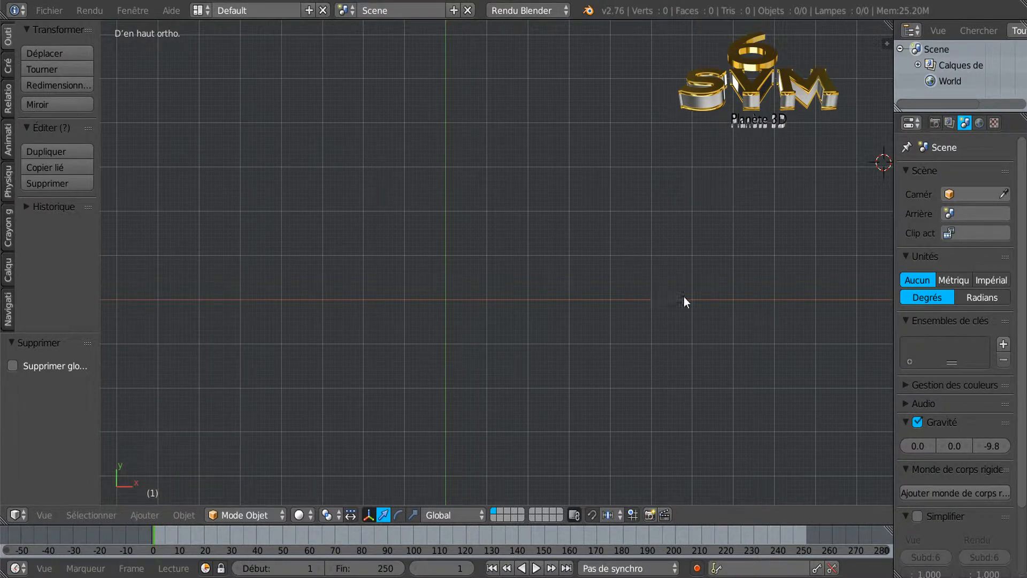
- Place the 3D cursor at about X 3.23, Y 2.149 and add an Empty of type Axe pleins there
middle_click_drag(678, 307, 620, 283, "shift")
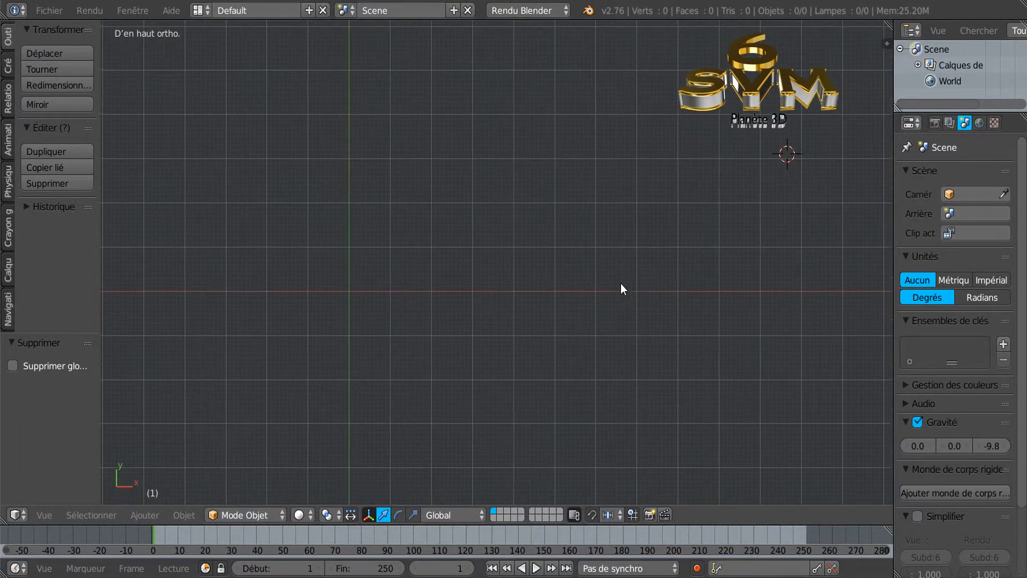
left_click(482, 196)
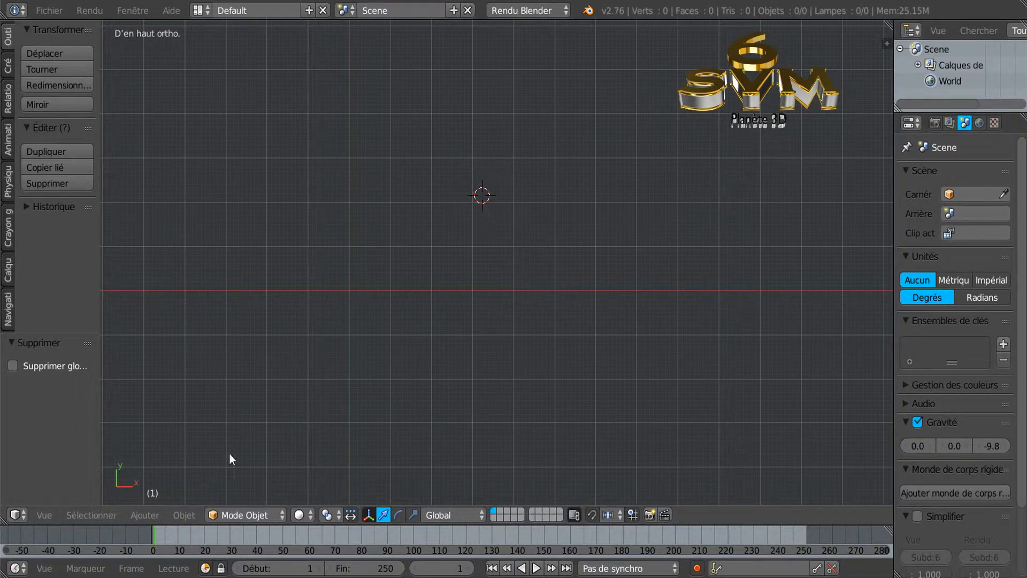
left_click(146, 518)
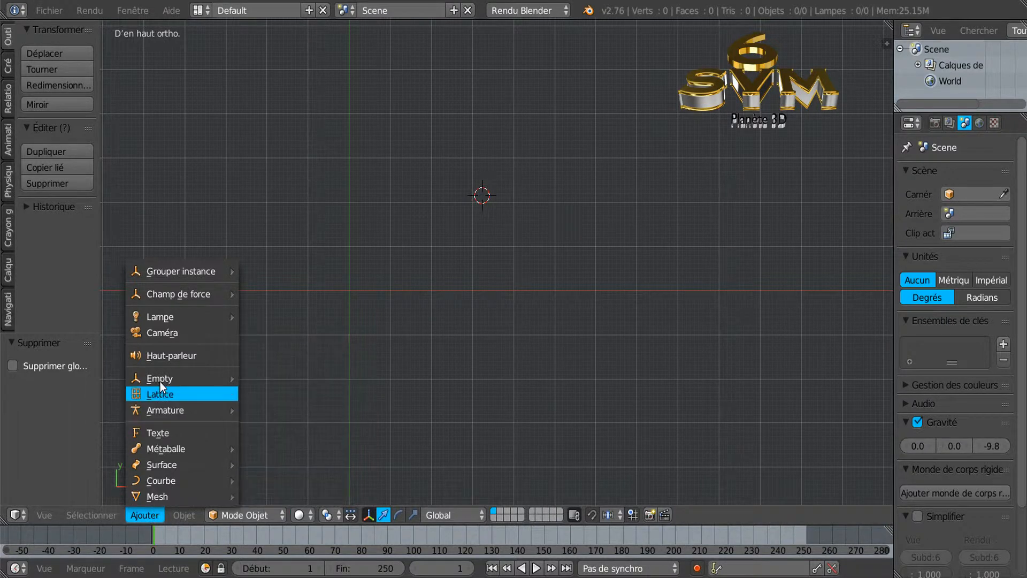
mouse_move(162, 379)
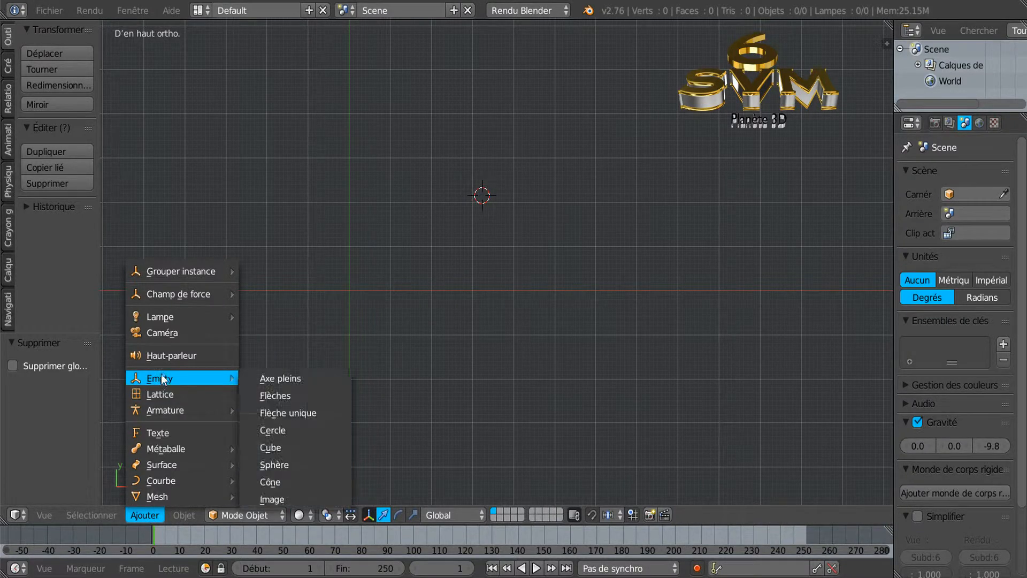
left_click(281, 378)
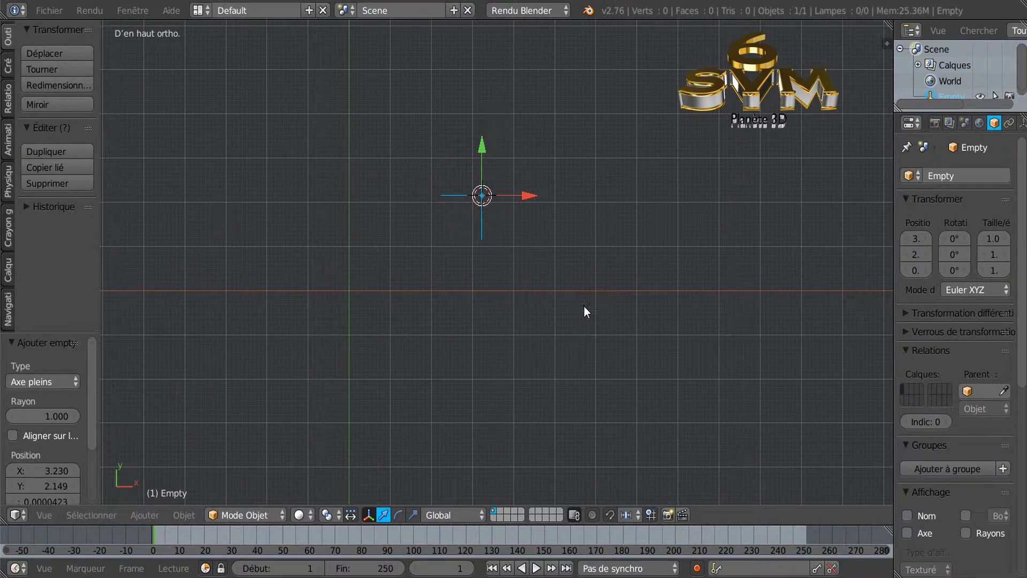
- Place the 3D cursor to the right of the Empty at about X 9.507, Y 2.384 and add a mesh plane there
middle_click_drag(584, 310, 583, 341, "shift")
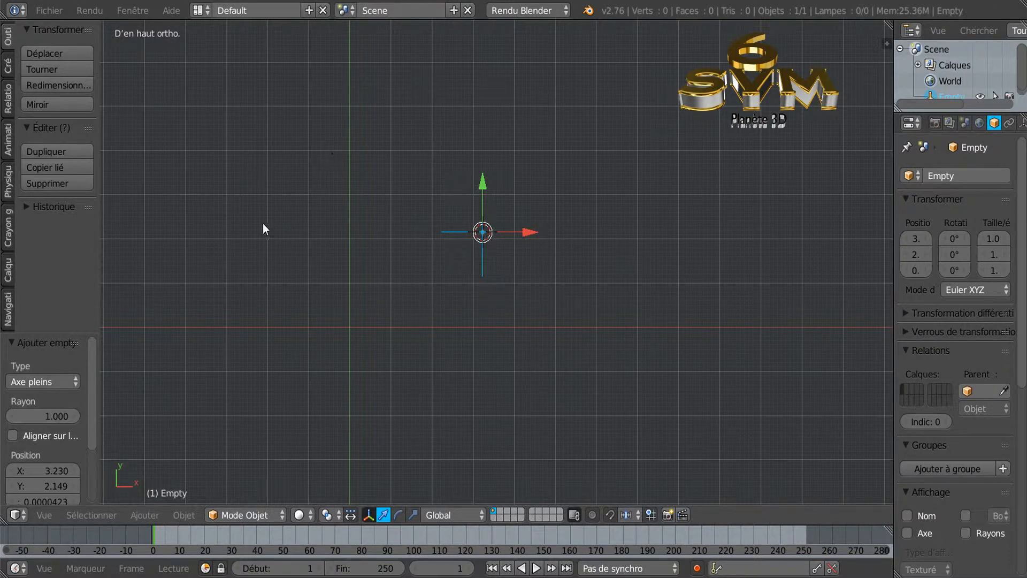
left_click(146, 515)
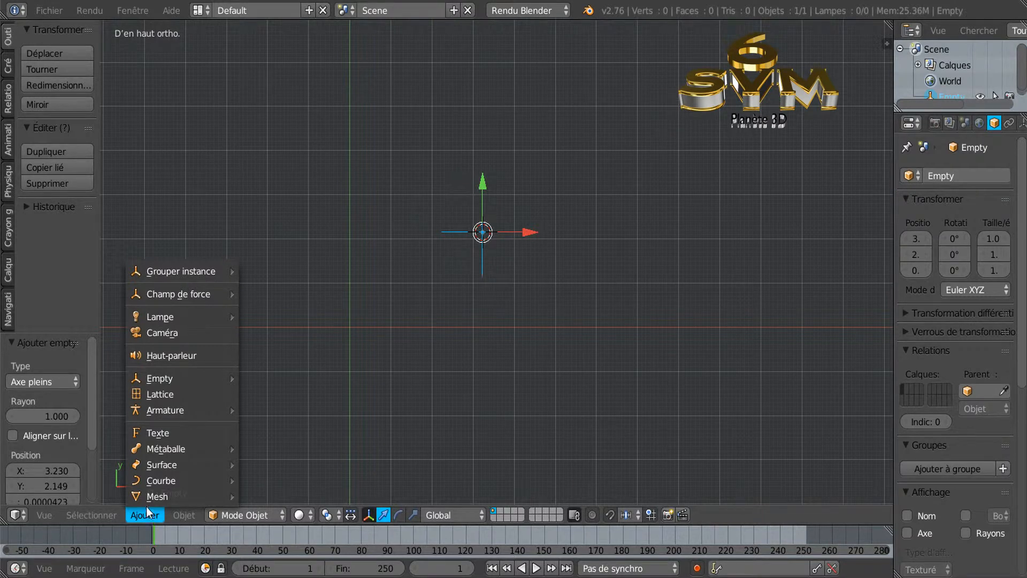
mouse_move(151, 499)
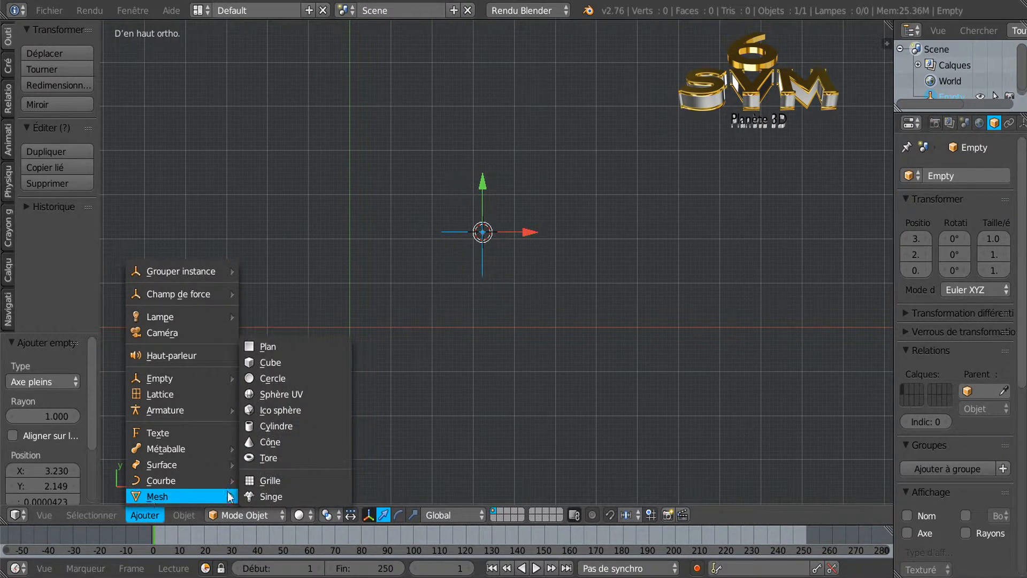
left_click(685, 228)
left_click(740, 223)
left_click(181, 514)
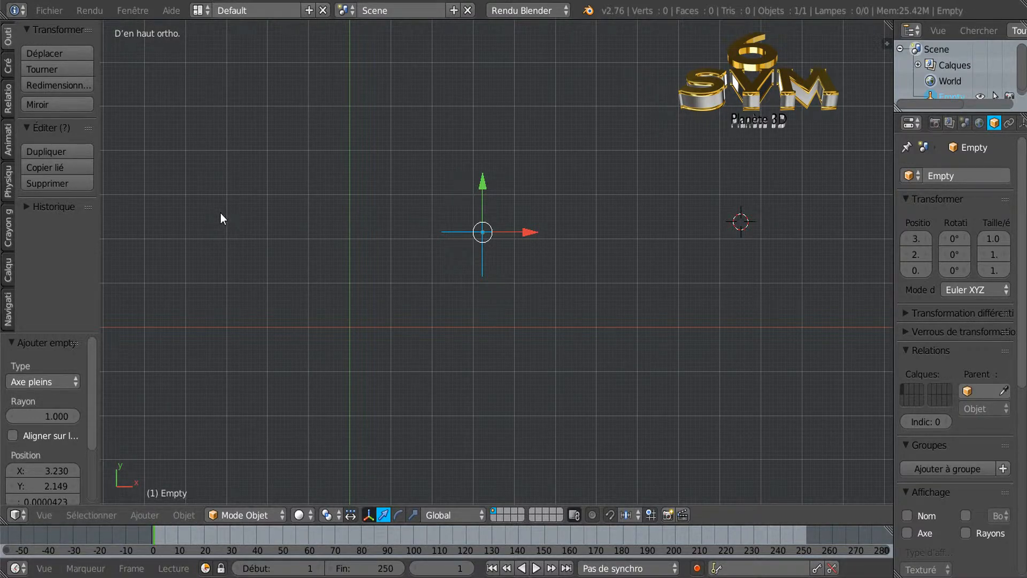
left_click(174, 515)
mouse_move(151, 517)
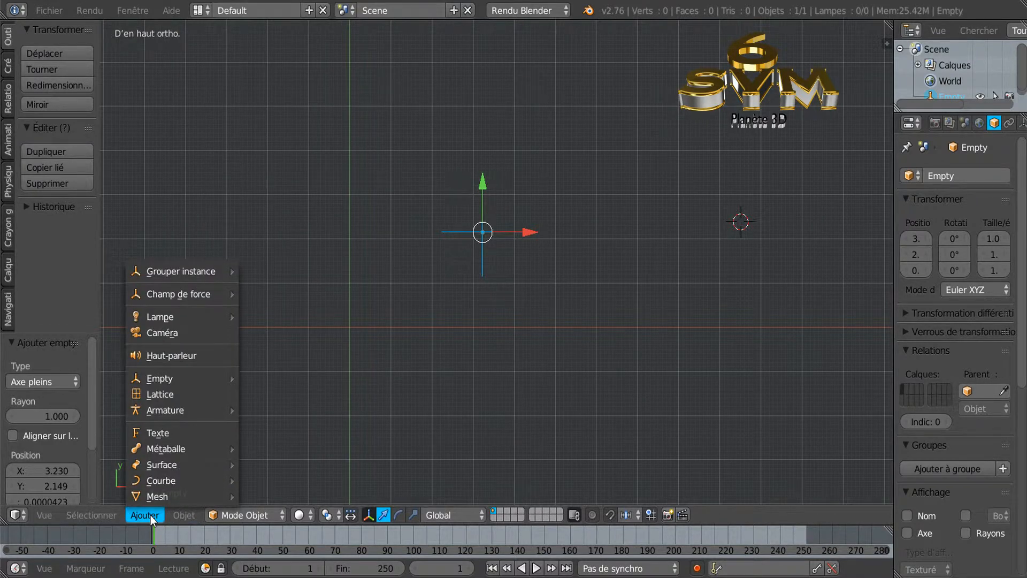
mouse_move(159, 495)
left_click(270, 347)
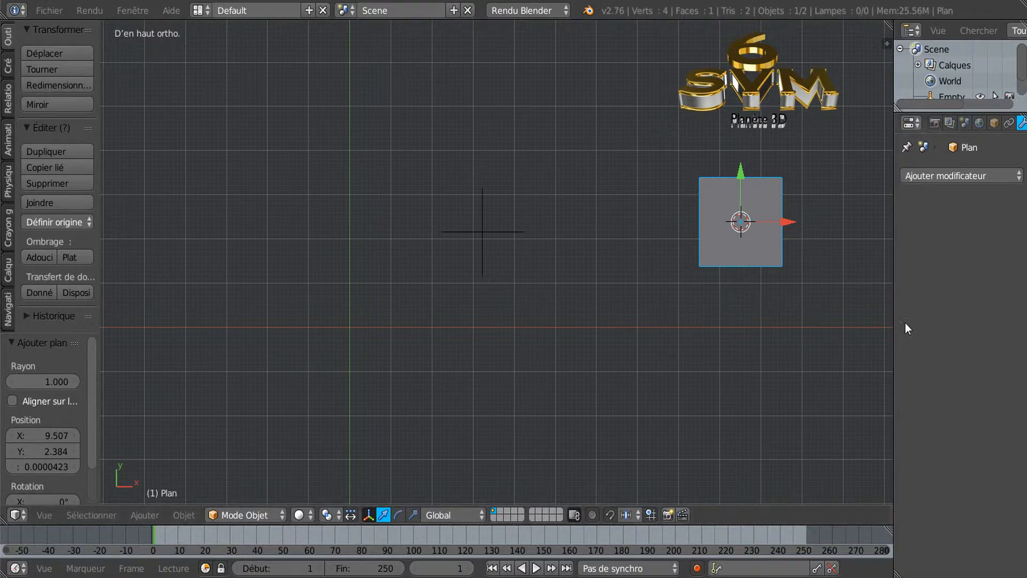
- Widen the properties area and add a Miroir modifier to the plane
left_click_drag(892, 287, 805, 298)
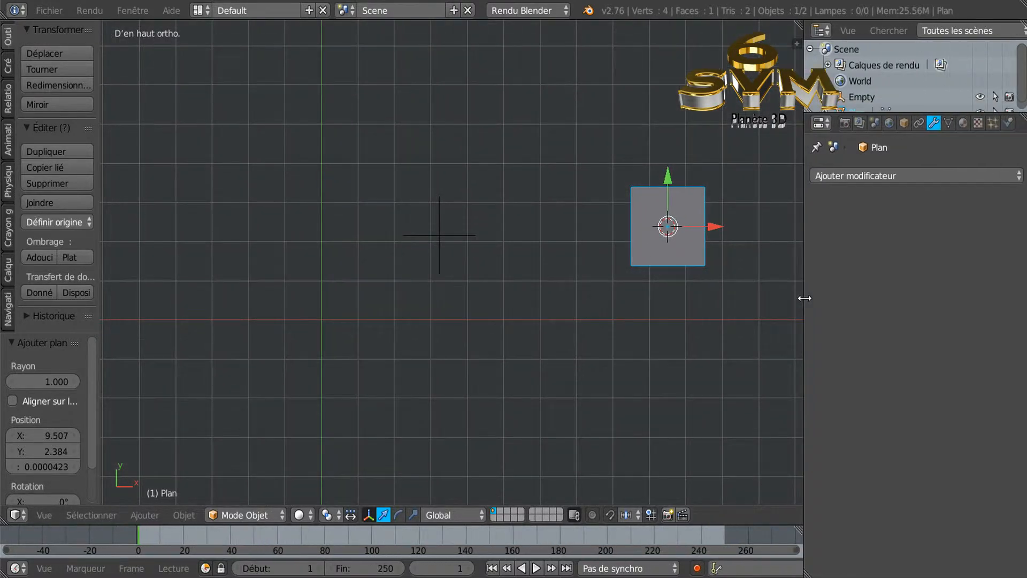
left_click(932, 175)
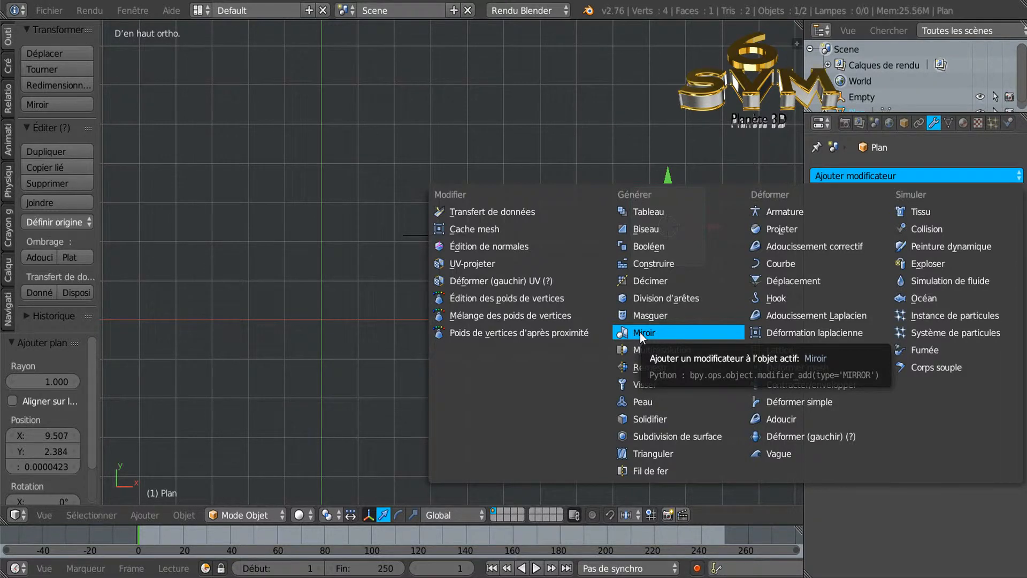
left_click(657, 335)
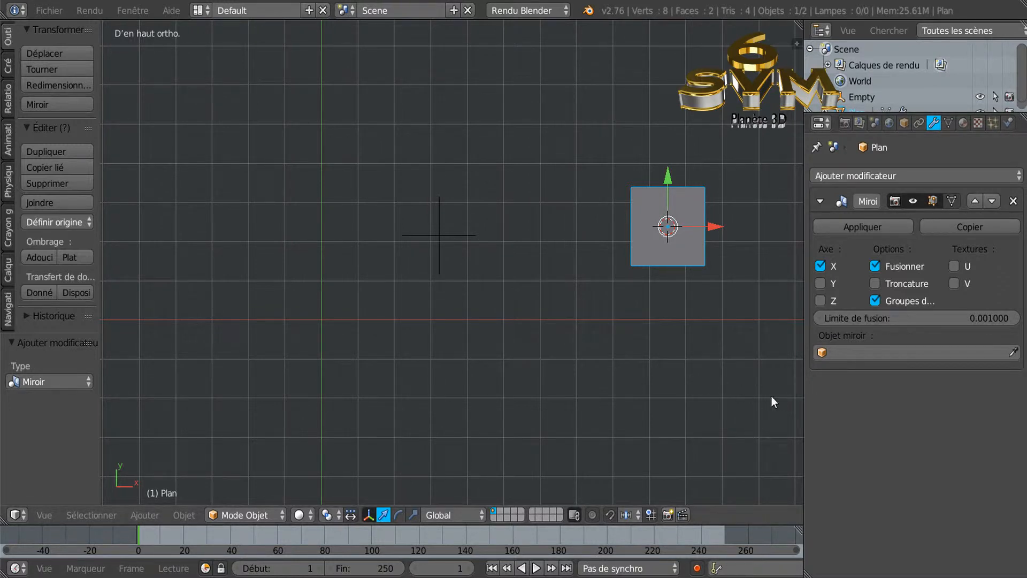
- Enable Troncature in the plane's mirror modifier and set Empty as its mirror object
left_click_drag(800, 392, 787, 394)
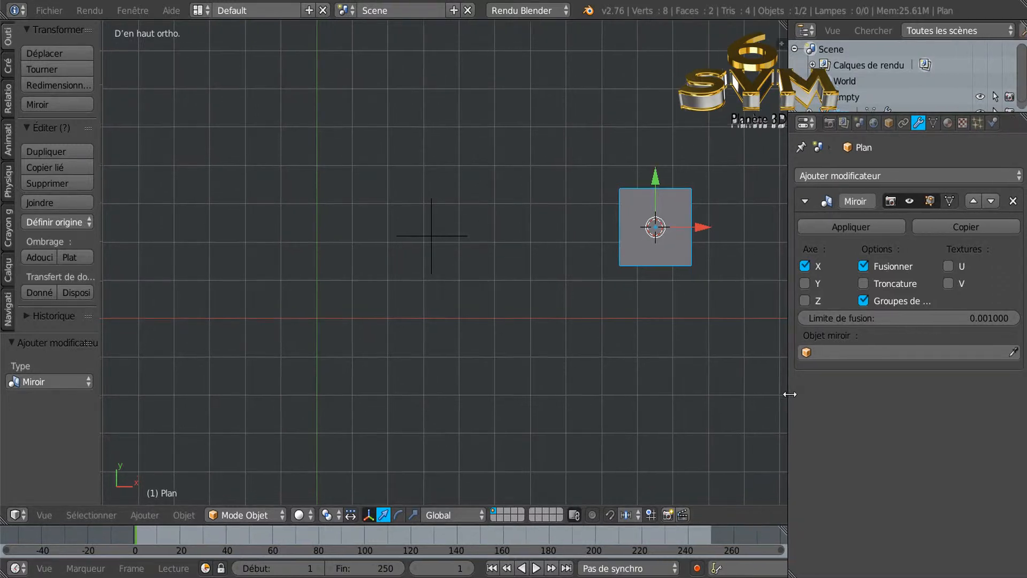
left_click(864, 283)
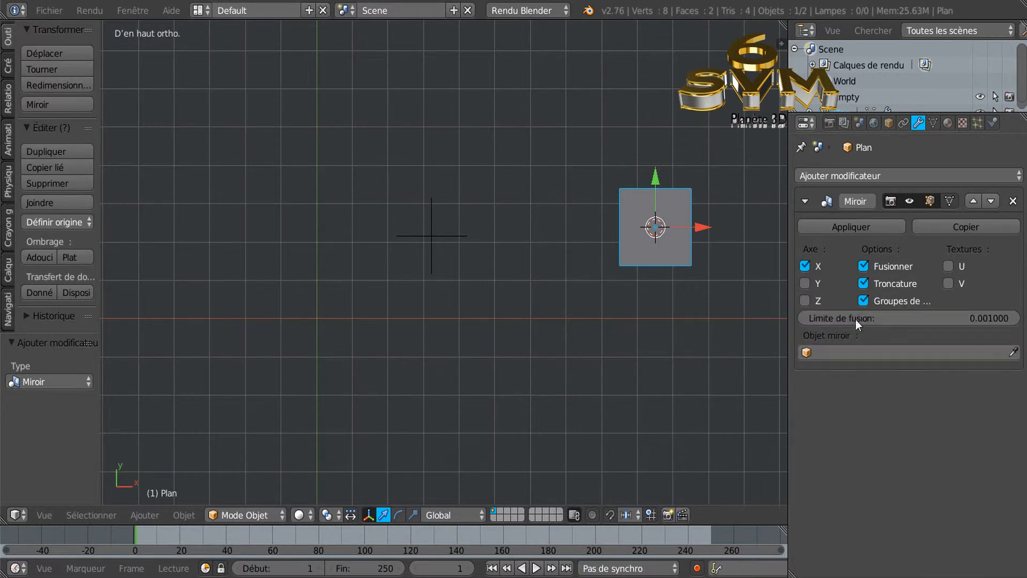
left_click(892, 351)
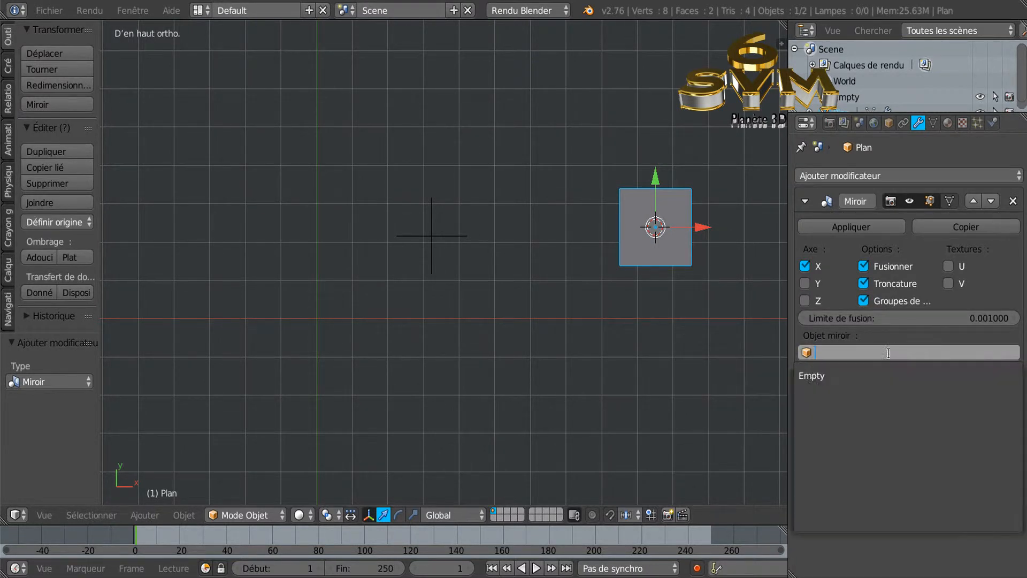
left_click(867, 377)
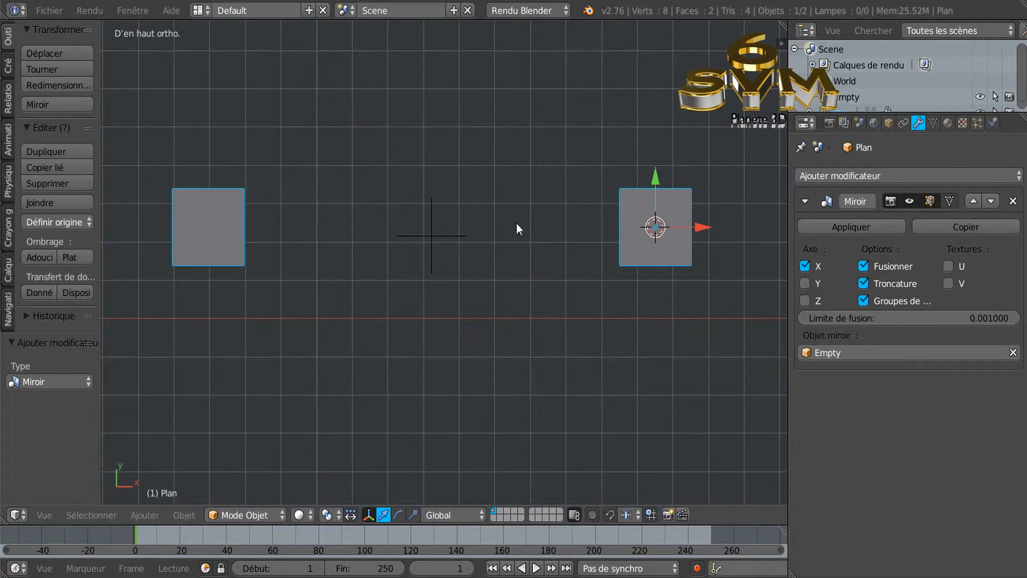
- In edit mode, extrude the plane's upper edge about 0.776 along Y
key("Tab")
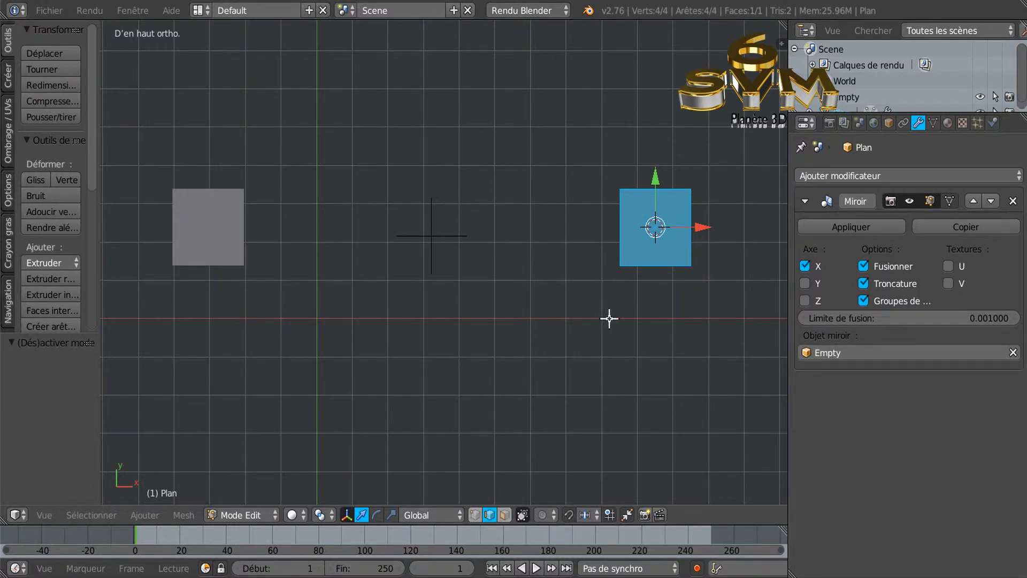
left_click(656, 189)
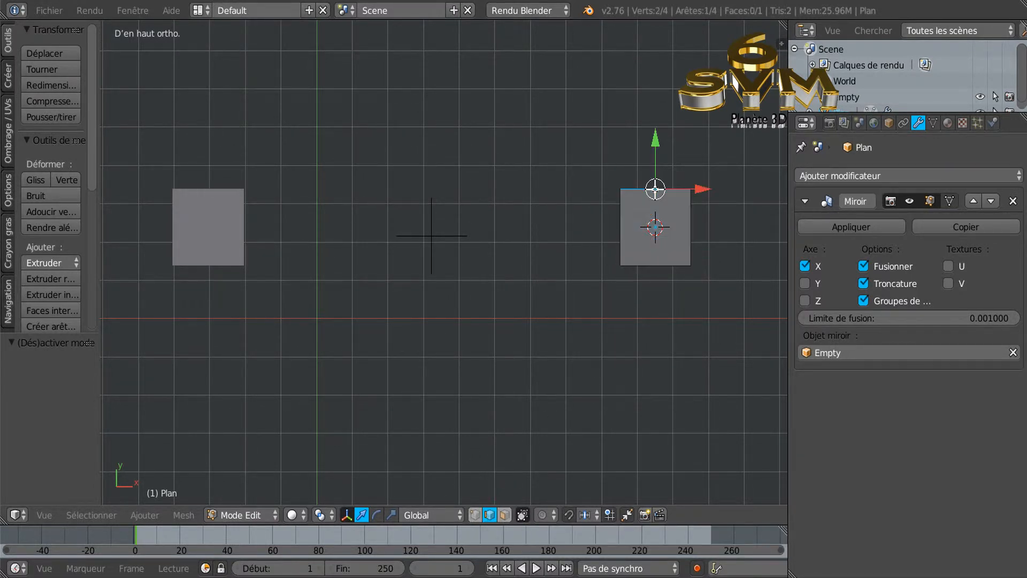
key("e")
left_click(687, 266)
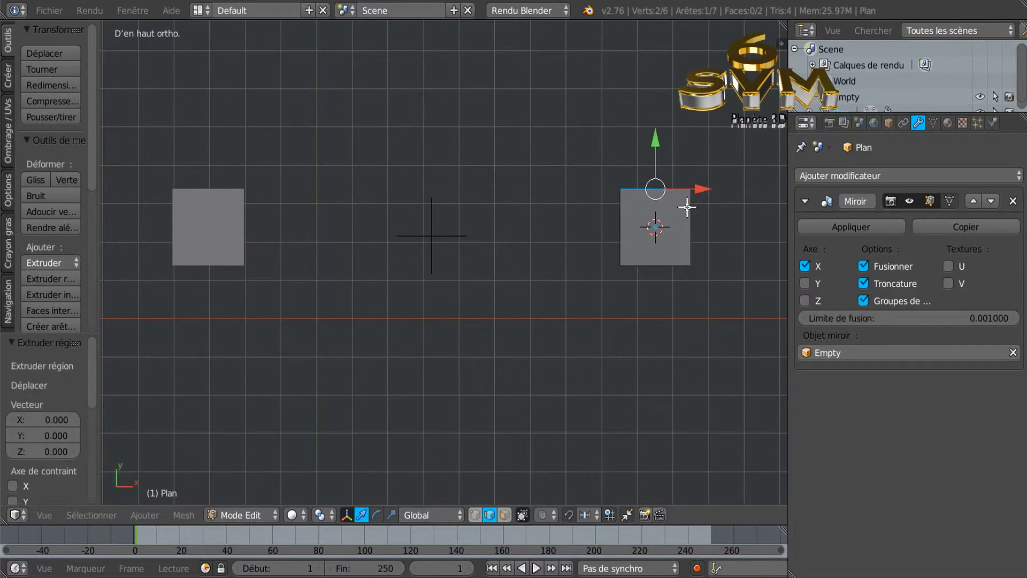
left_click_drag(658, 137, 652, 107)
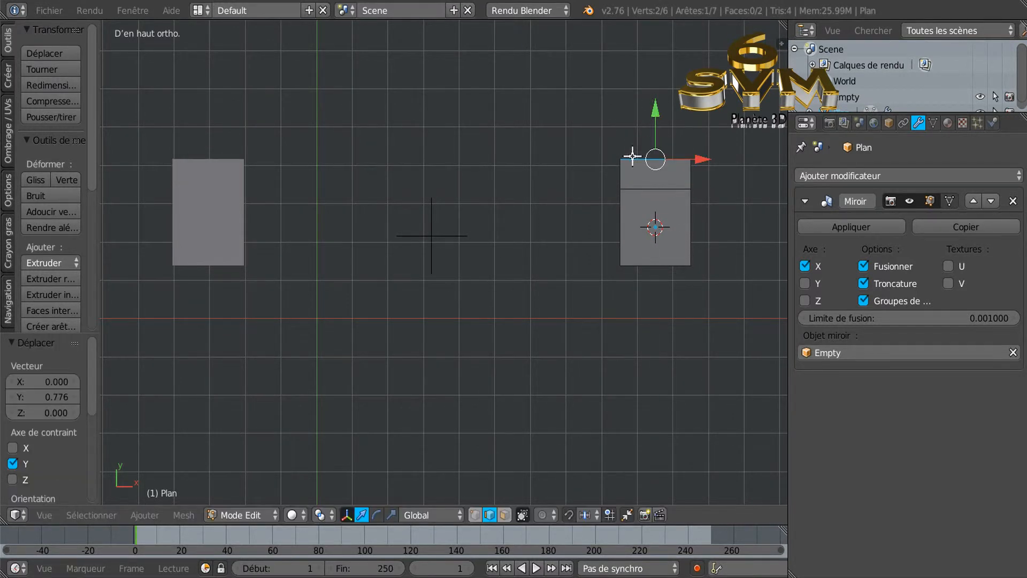
- Extrude the upper section's inner edge by about X -1.878, Y -0.253, and extrude the new edge again along X toward the Empty
key("e")
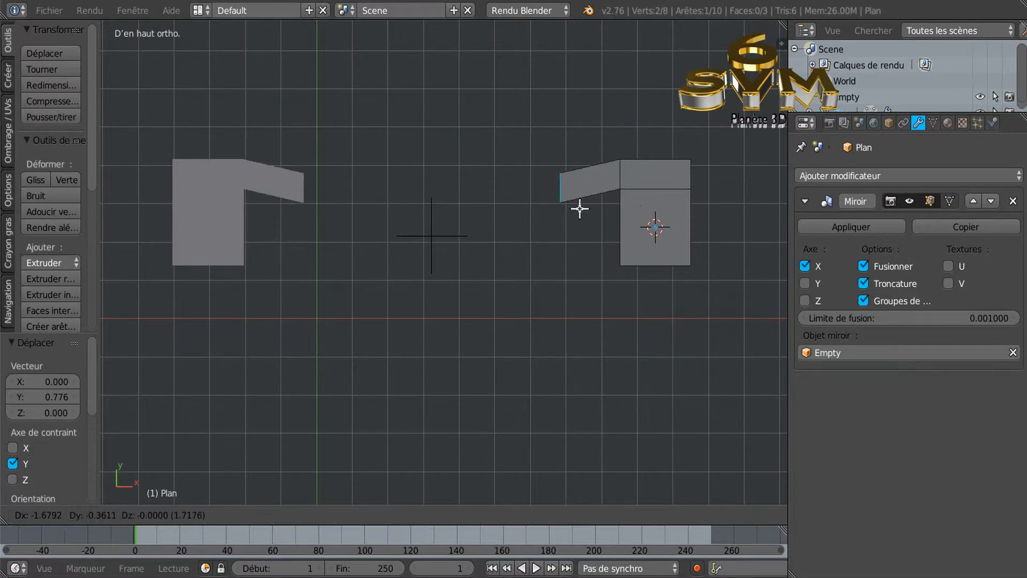
left_click(571, 203)
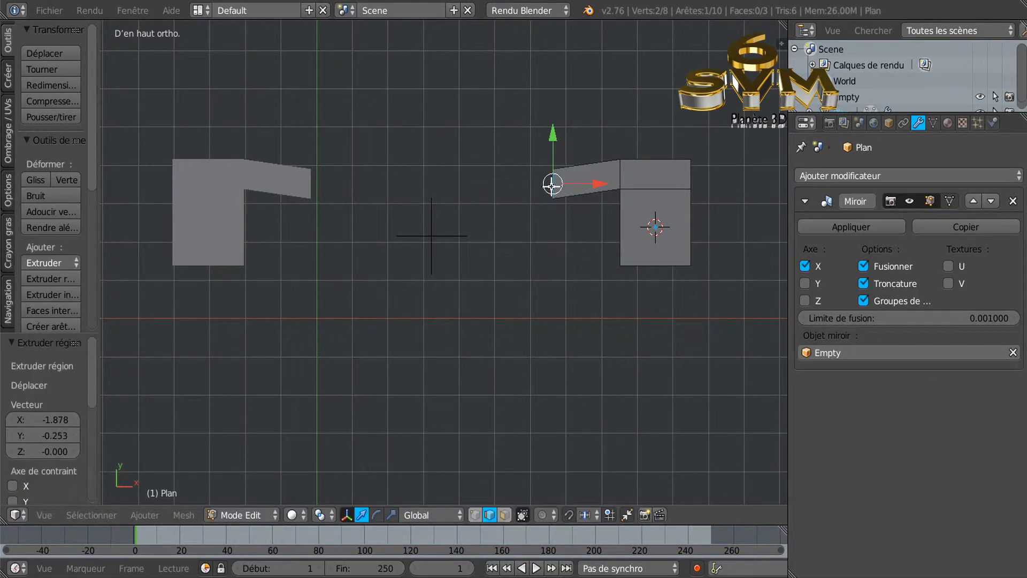
key("e")
right_click(551, 184)
left_click_drag(594, 183, 539, 181)
- Extrude the upper edge of the innermost section about 1.408 along Y
right_click(532, 170)
key("e")
right_click(541, 230)
left_click_drag(525, 116, 527, 64)
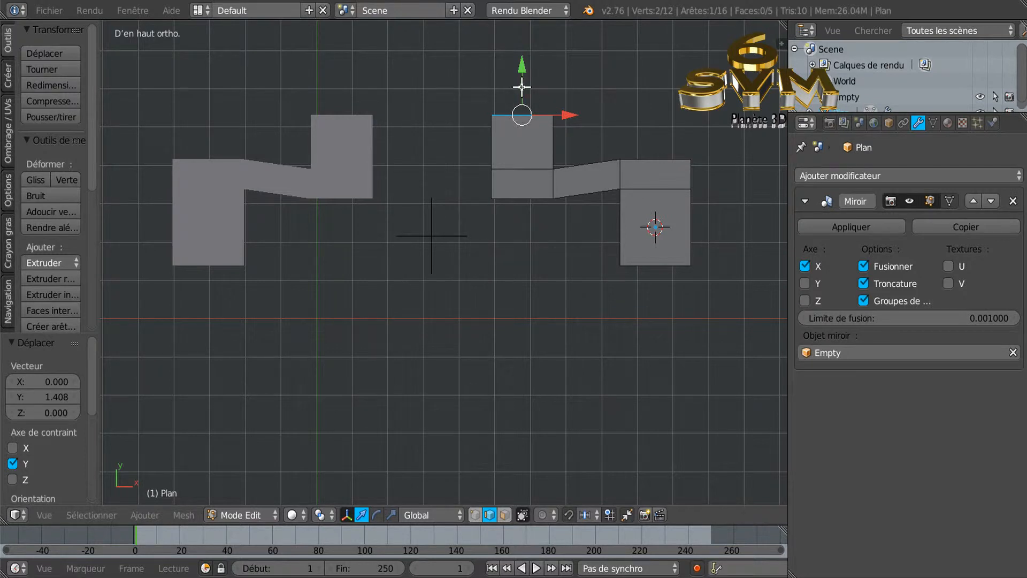
middle_click_drag(613, 265, 606, 282, "shift")
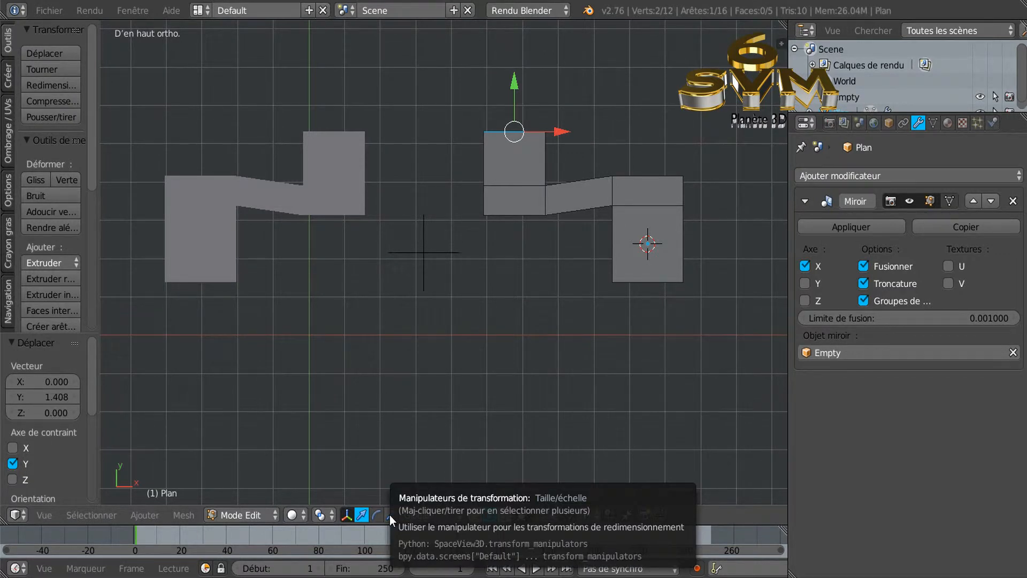
scroll(94, 391, "down", 2)
scroll(91, 399, "up", 2)
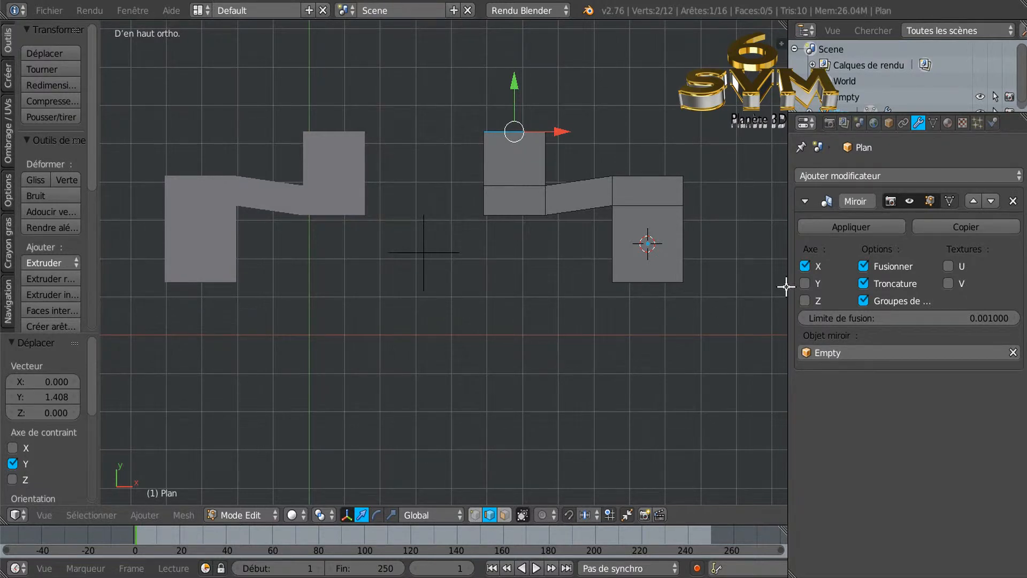
left_click_drag(786, 287, 811, 289)
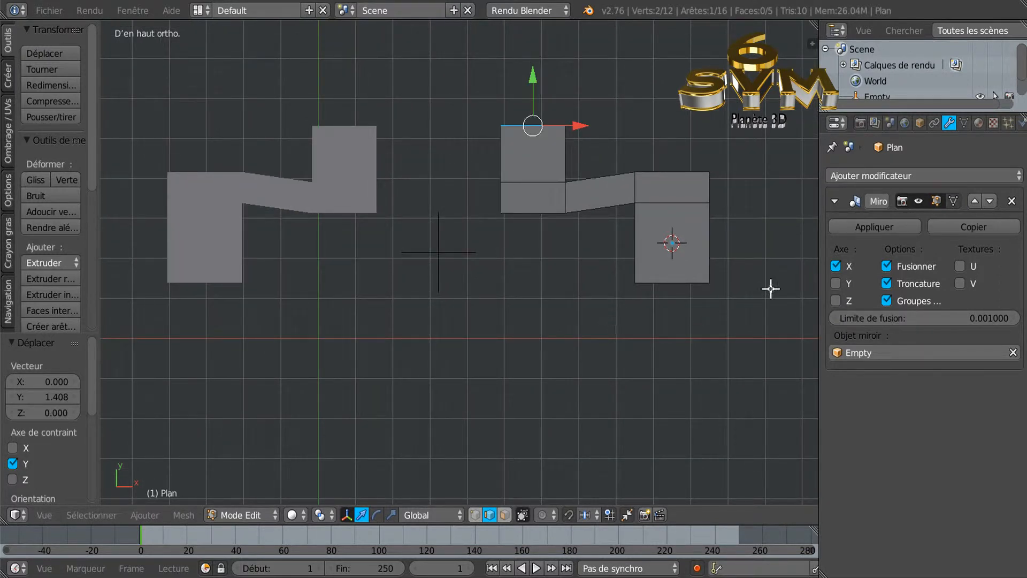
left_click_drag(819, 248, 824, 246)
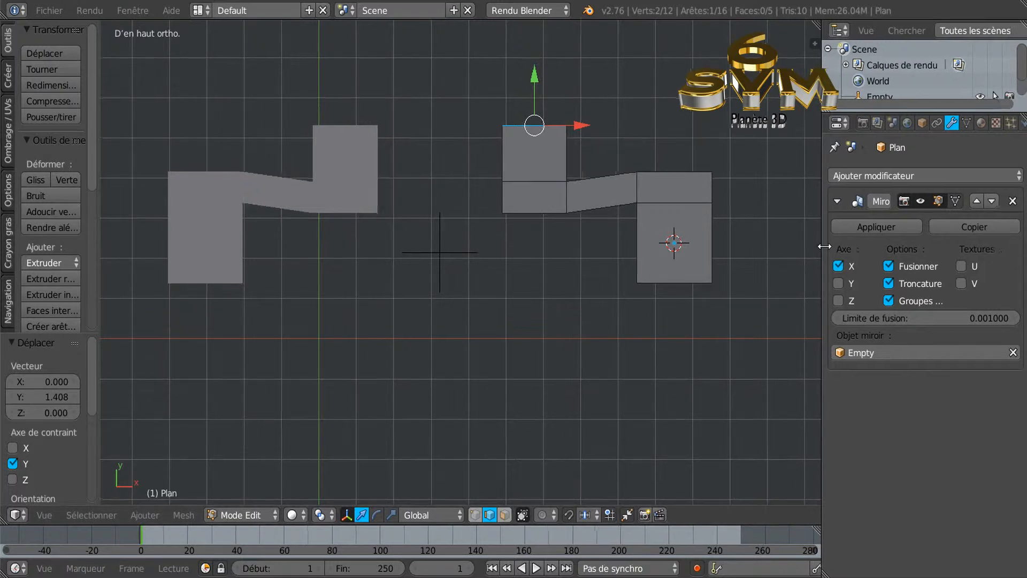
scroll(631, 285, "down", 1)
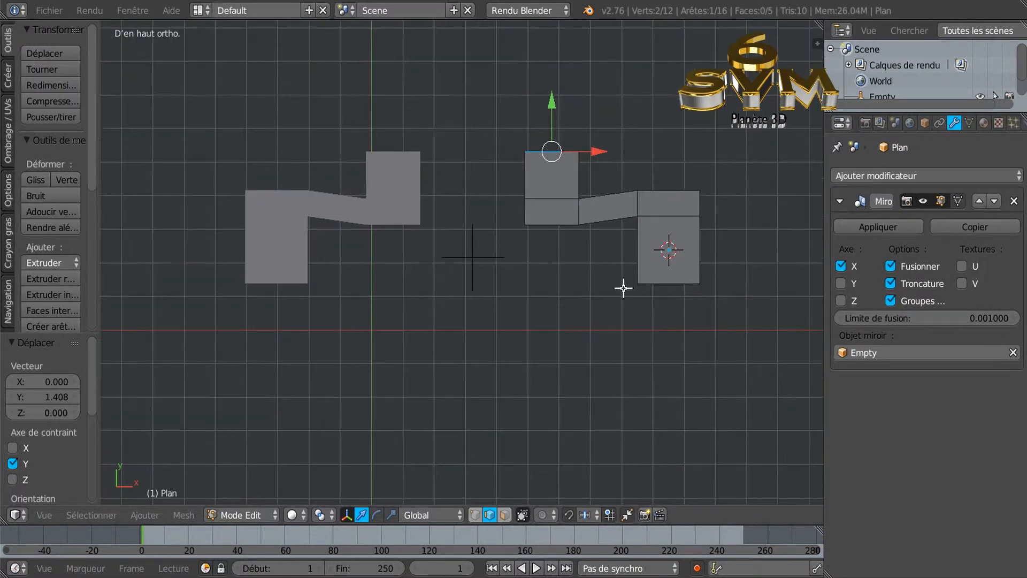
scroll(617, 290, "up", 1)
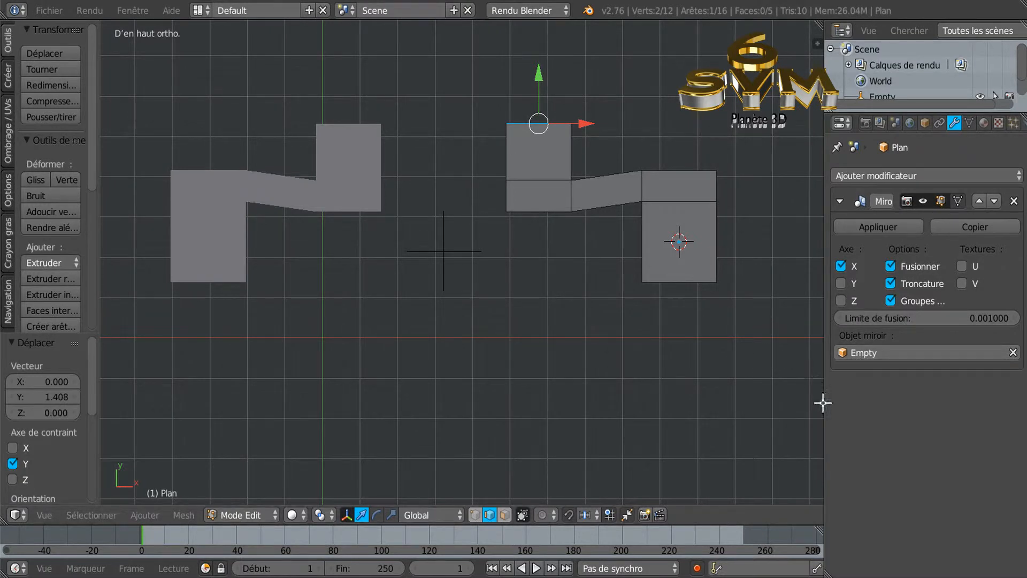
- Extrude the inner edge of the innermost section's lower part about -1.464 along X toward the Empty
left_click_drag(823, 403, 833, 402)
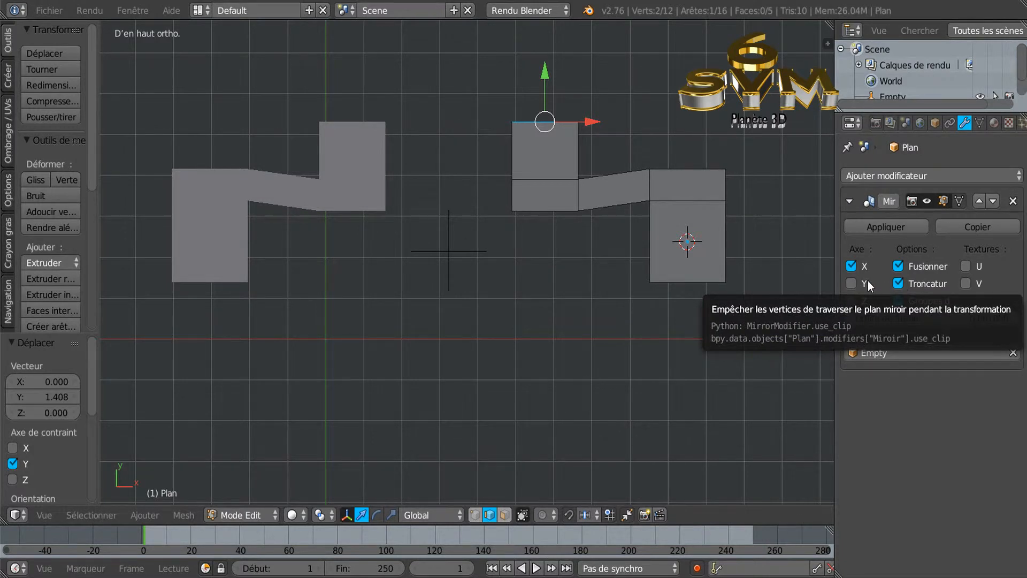
left_click_drag(833, 279, 795, 286)
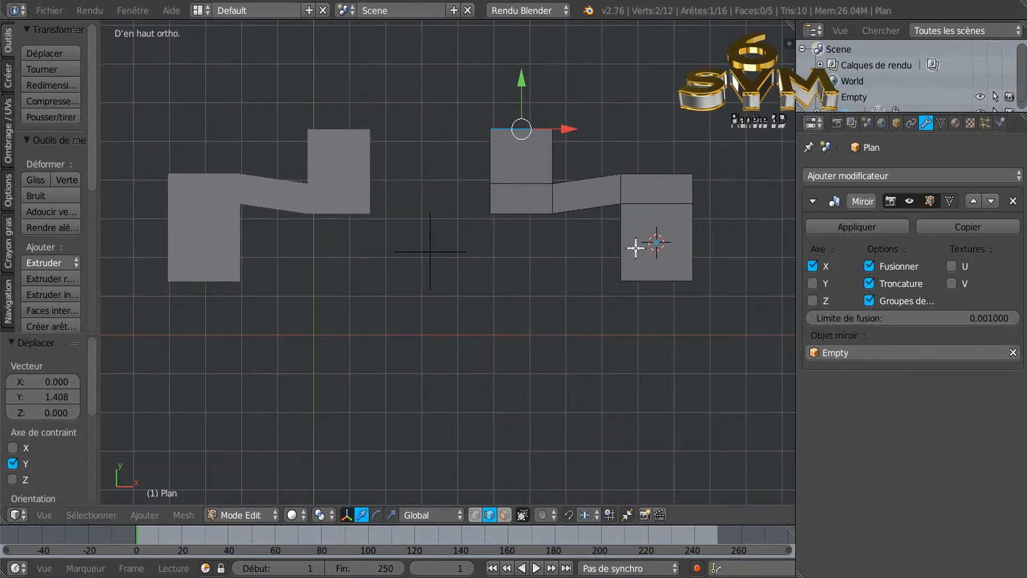
right_click(490, 200)
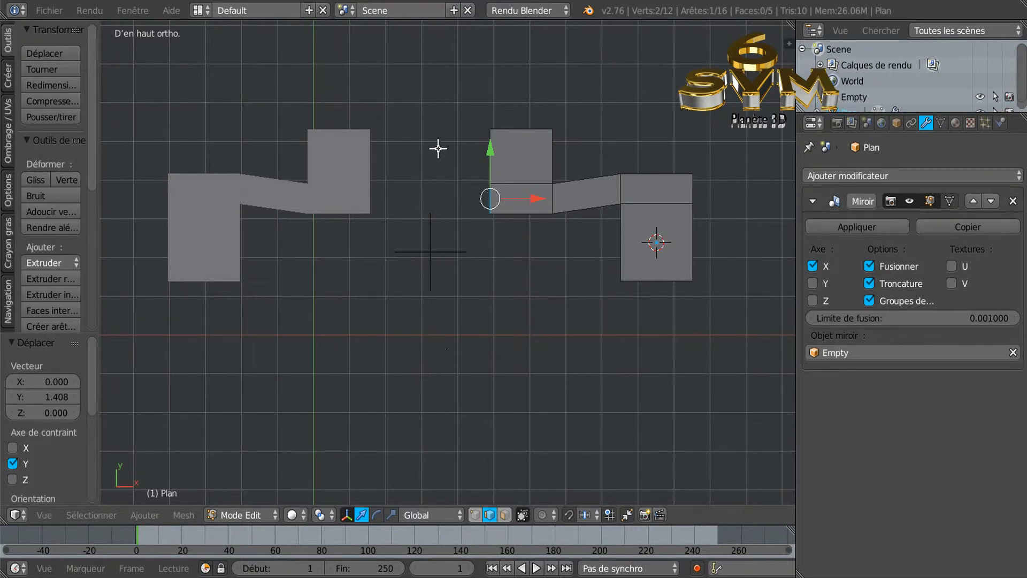
key("e")
right_click(515, 264)
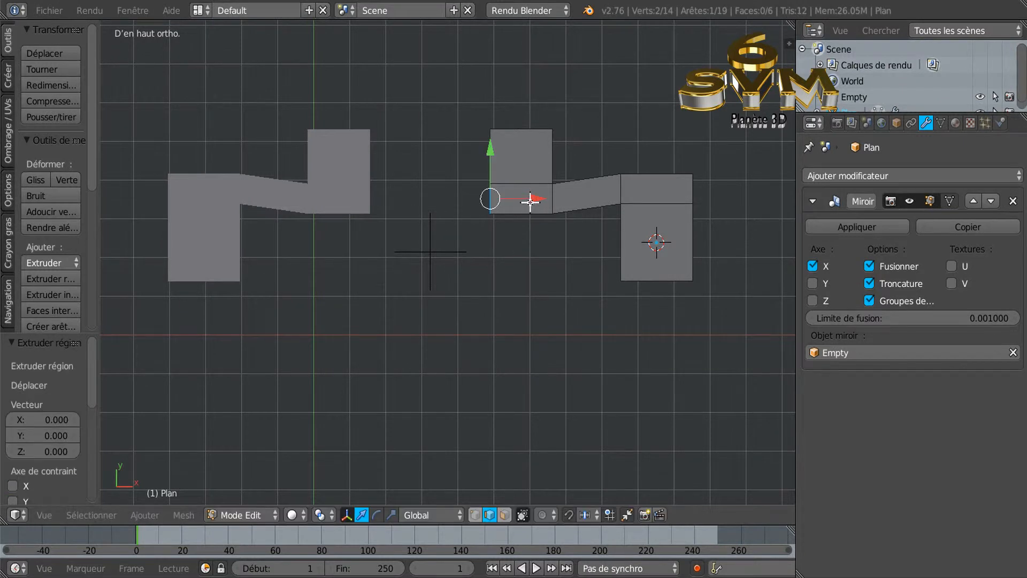
key("g")
key("x")
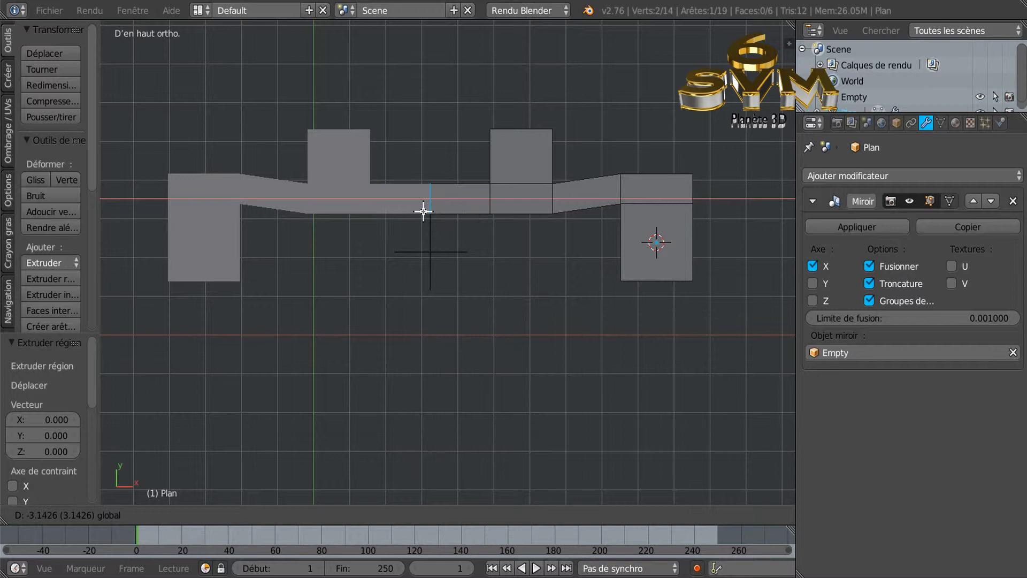
left_click(483, 204)
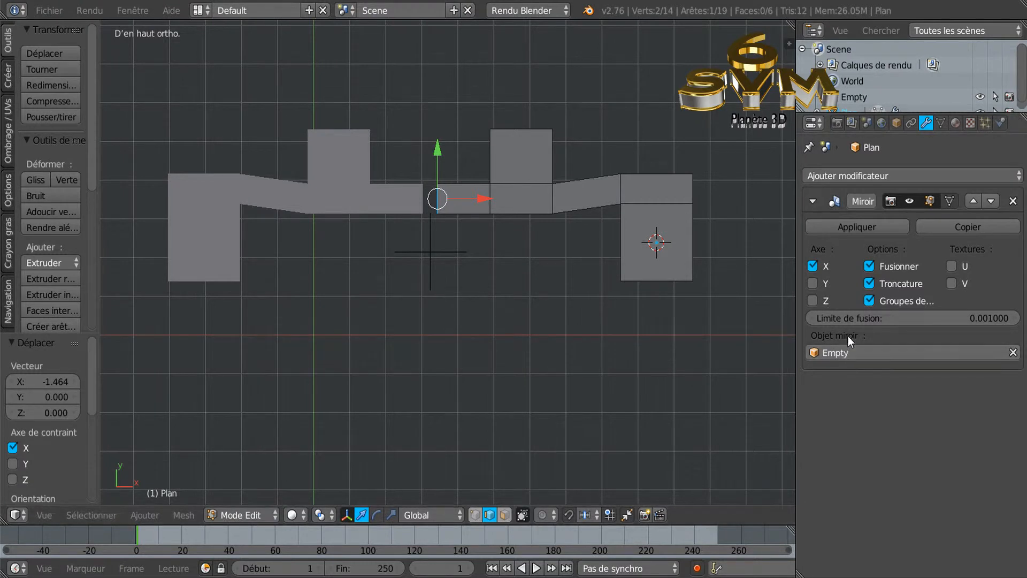
- With Troncature turned off, move the new inner edge about 0.446 along X, and turn Troncature back on
left_click(869, 284)
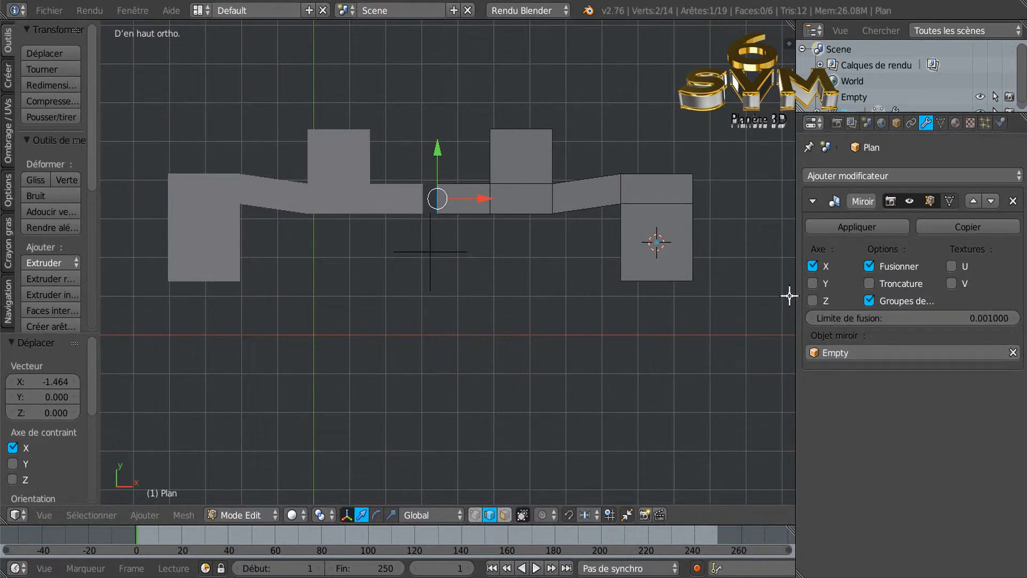
mouse_move(483, 199)
left_mouse_down()
mouse_move(395, 210)
mouse_move(546, 197)
mouse_move(415, 206)
mouse_move(503, 205)
left_mouse_up()
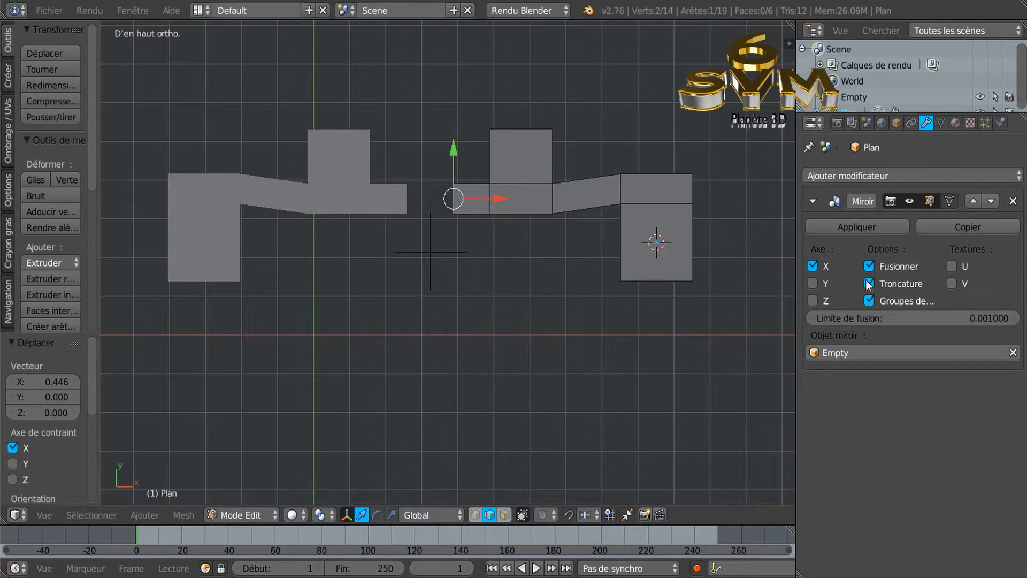
- Move the inner edge about -2.286 along X onto the mirror plane, and try to pull it back about 0.928 along X
key("g")
key("x")
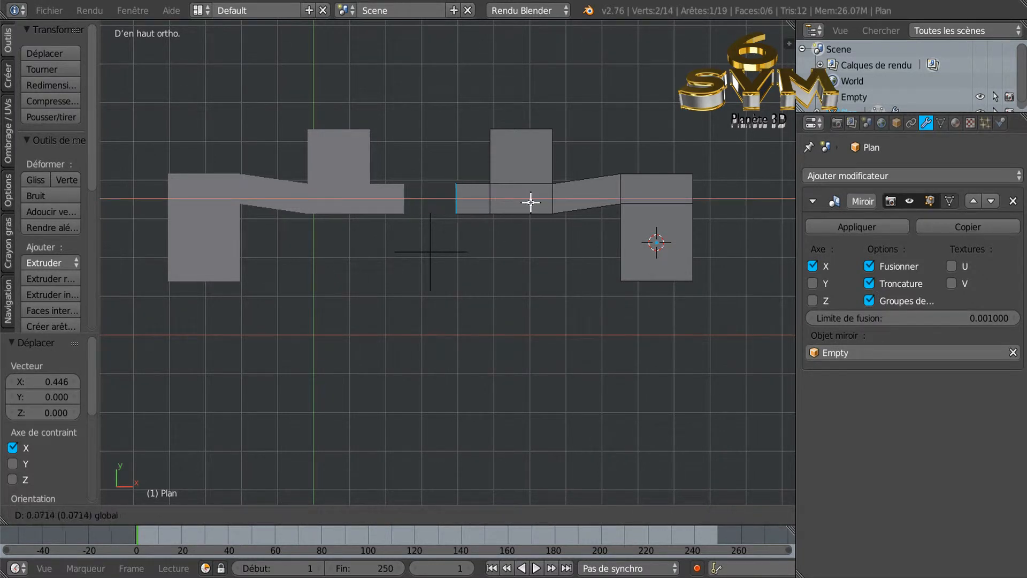
left_click(419, 207)
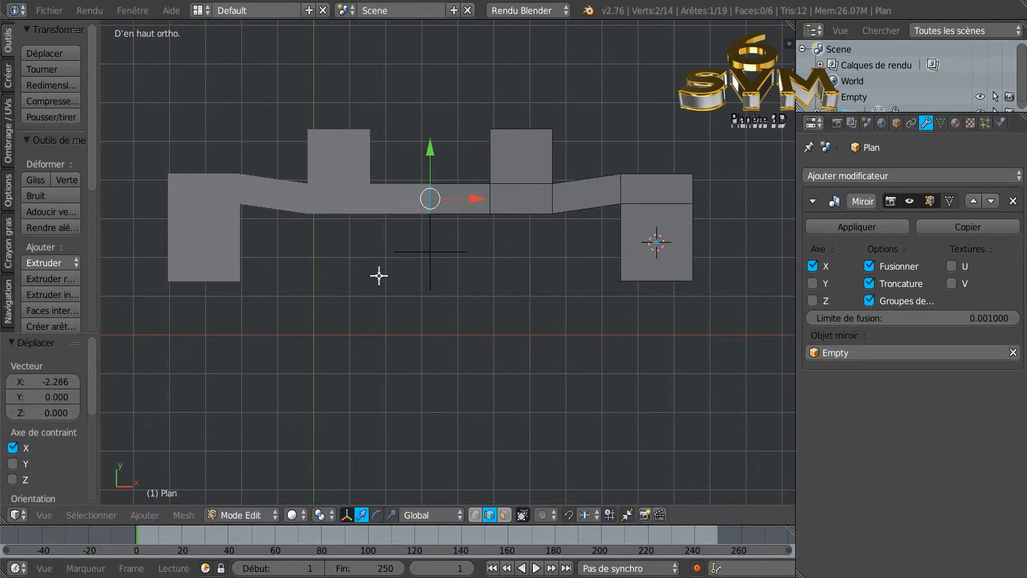
key("g")
key("x")
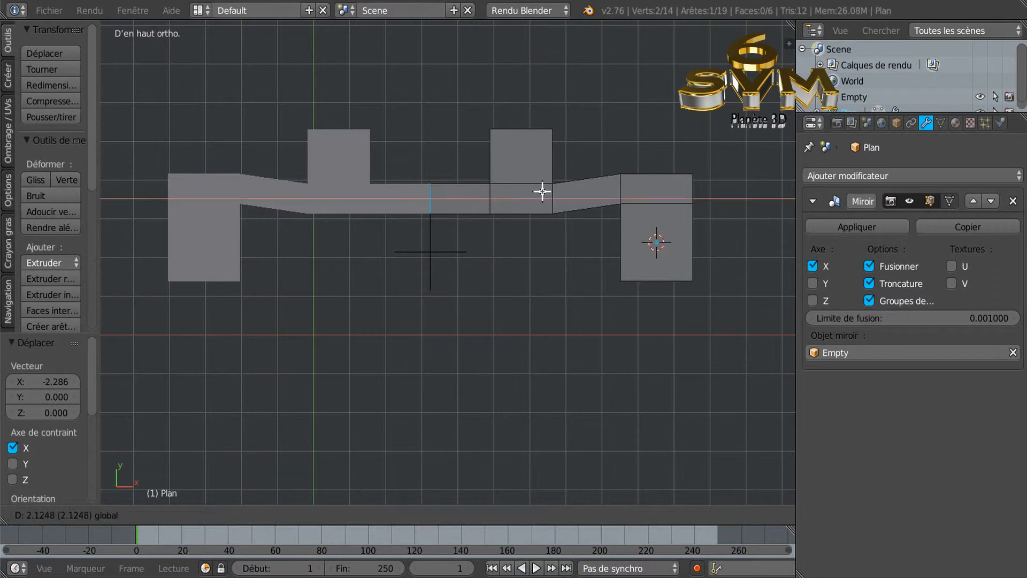
left_click(463, 207)
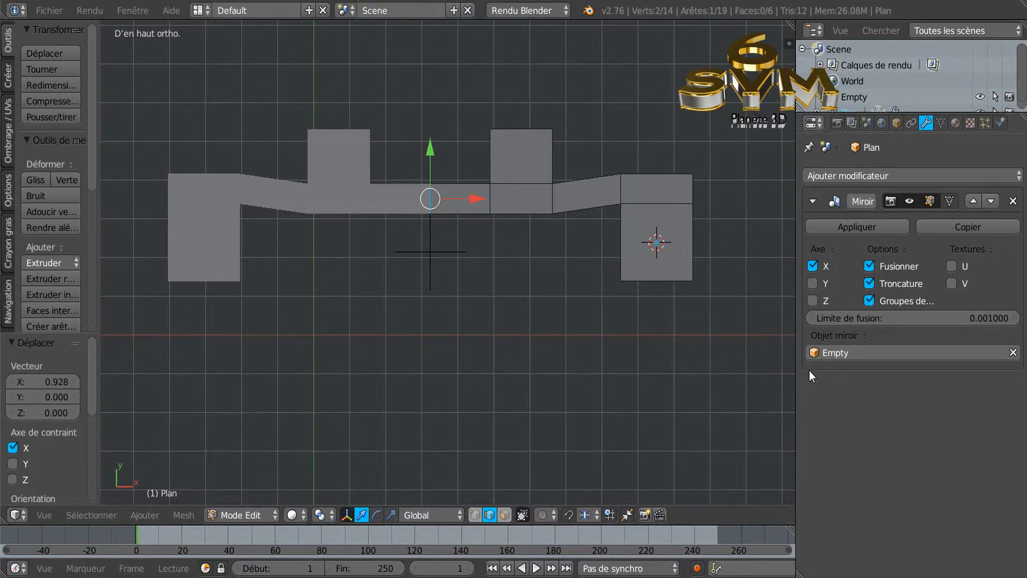
- Extrude the outer side edge of the outermost section downward about -1.366 along Z
middle_click_drag(646, 368, 545, 257)
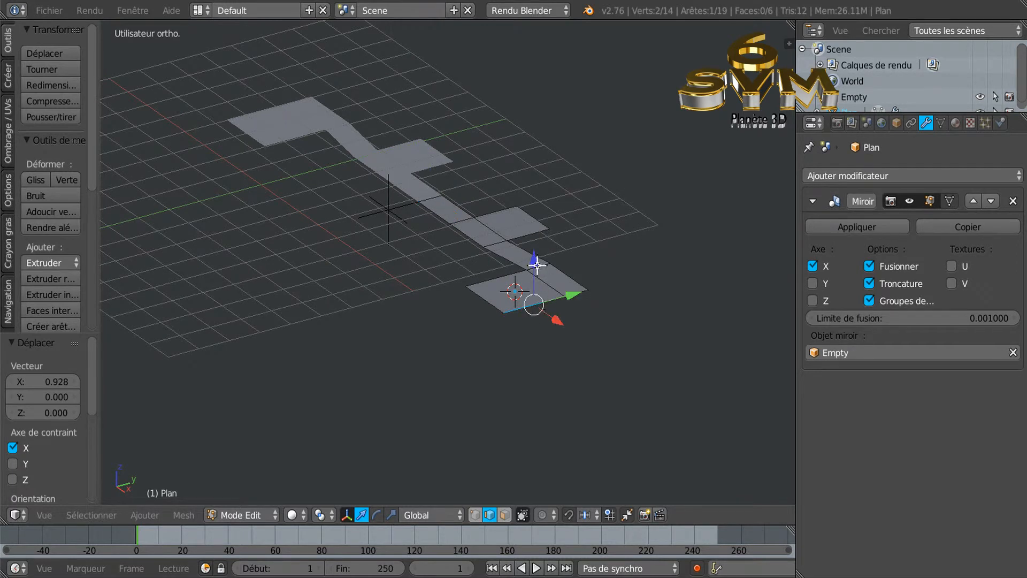
key("e")
right_click(535, 263)
left_click_drag(533, 260, 507, 342)
middle_click_drag(506, 342, 510, 344)
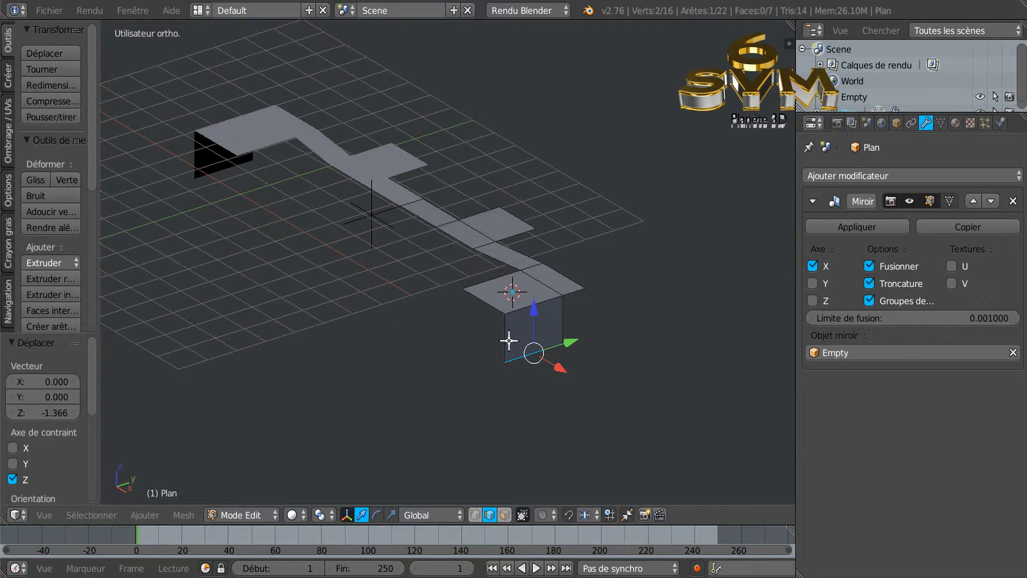
- Move the front vertical edge of the new downward face about -1.752 along Y
right_click(507, 340)
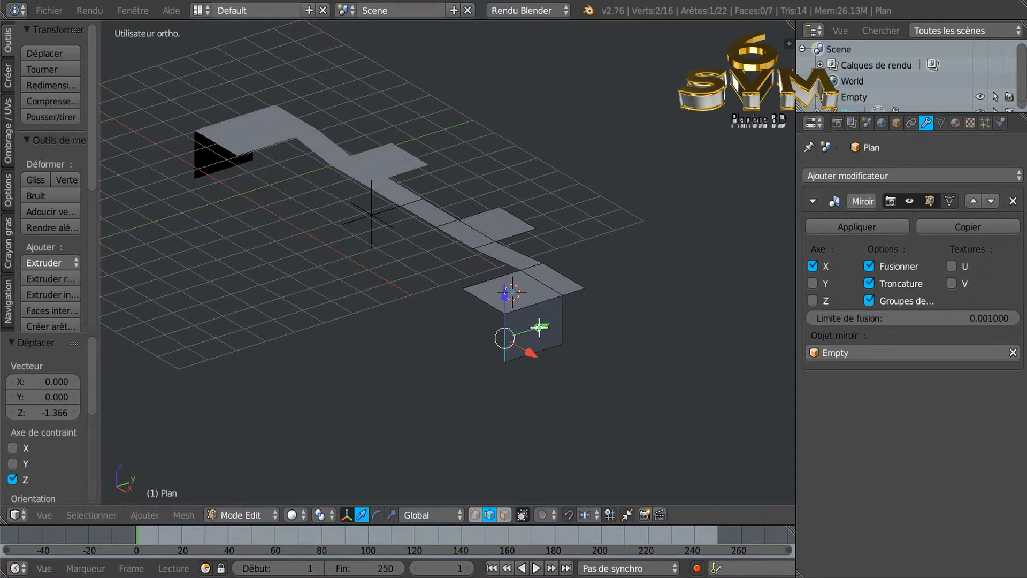
left_click_drag(539, 326, 490, 356)
middle_click_drag(498, 363, 472, 347)
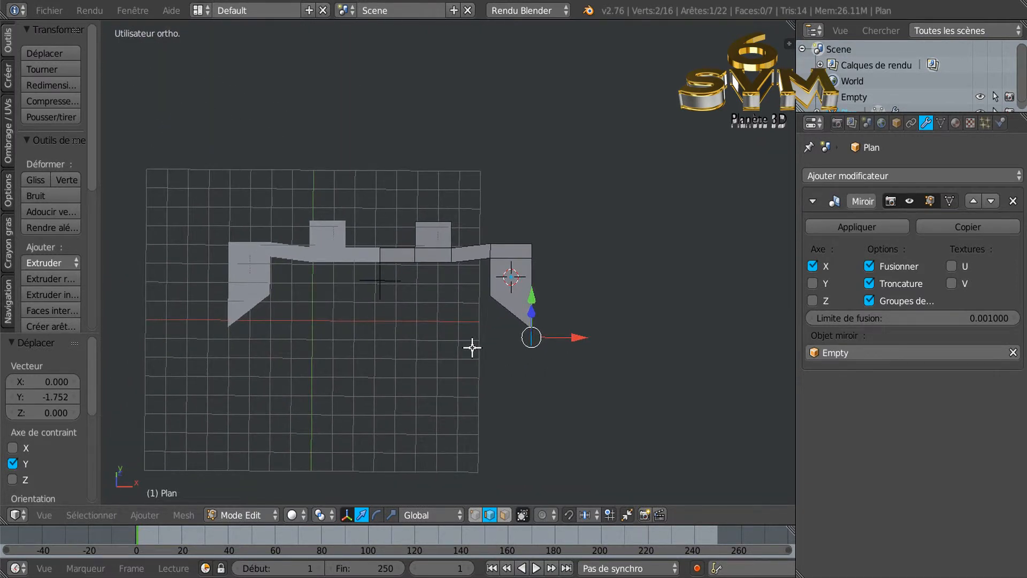
- Examine the mirrored shape from above and at an angle, selecting the whole mesh to distinguish real from mirrored geometry
key("KP_7")
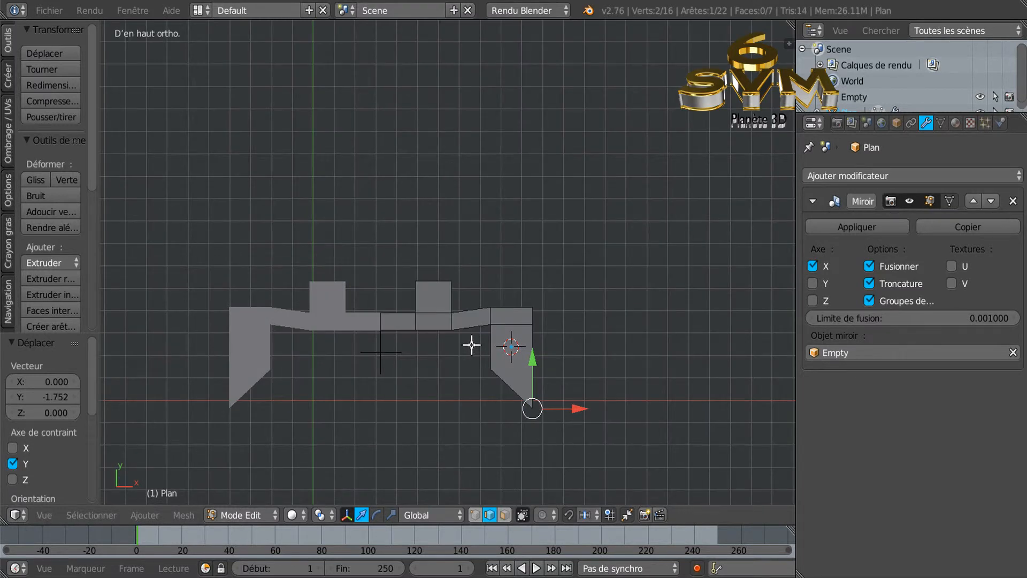
middle_click_drag(389, 324, 428, 220, "shift")
scroll(428, 220, "up", 2)
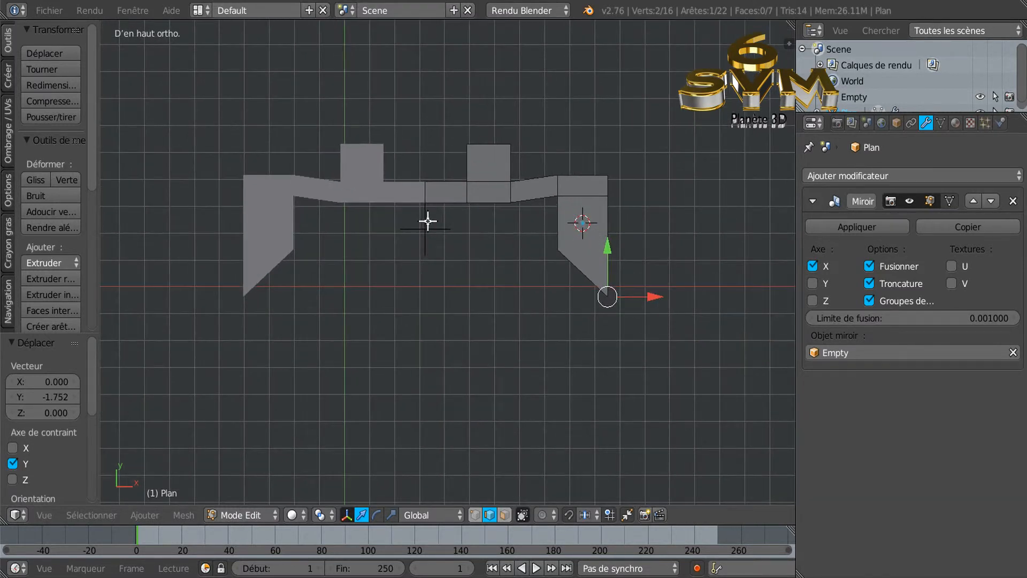
scroll(428, 220, "up", 1)
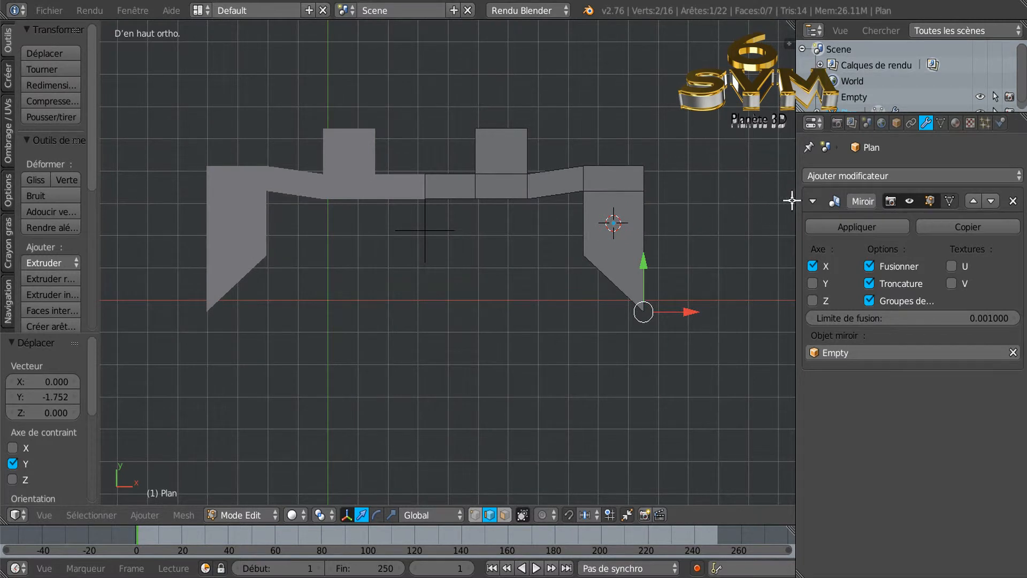
left_click_drag(796, 163, 875, 163)
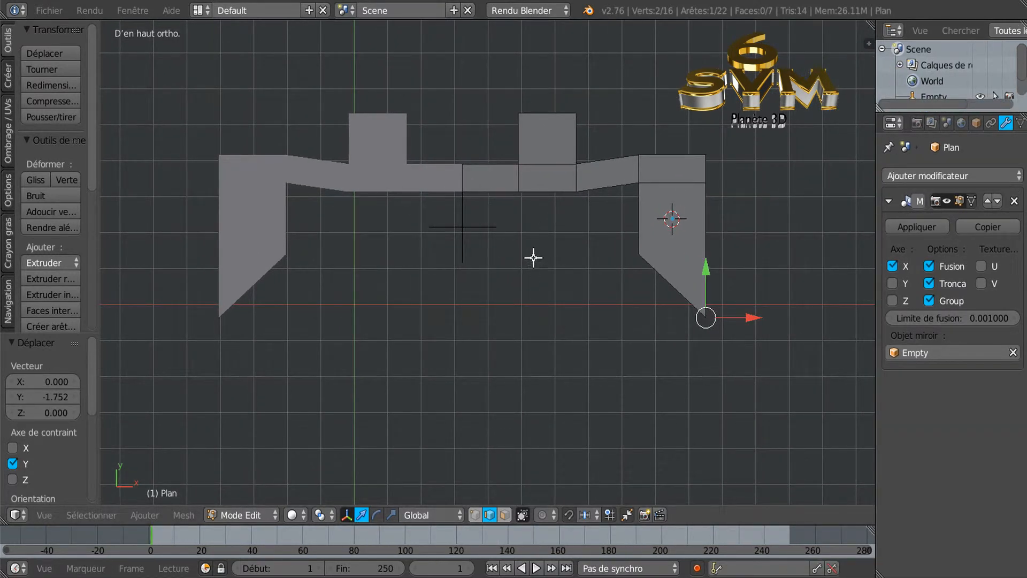
middle_click_drag(544, 304, 535, 213)
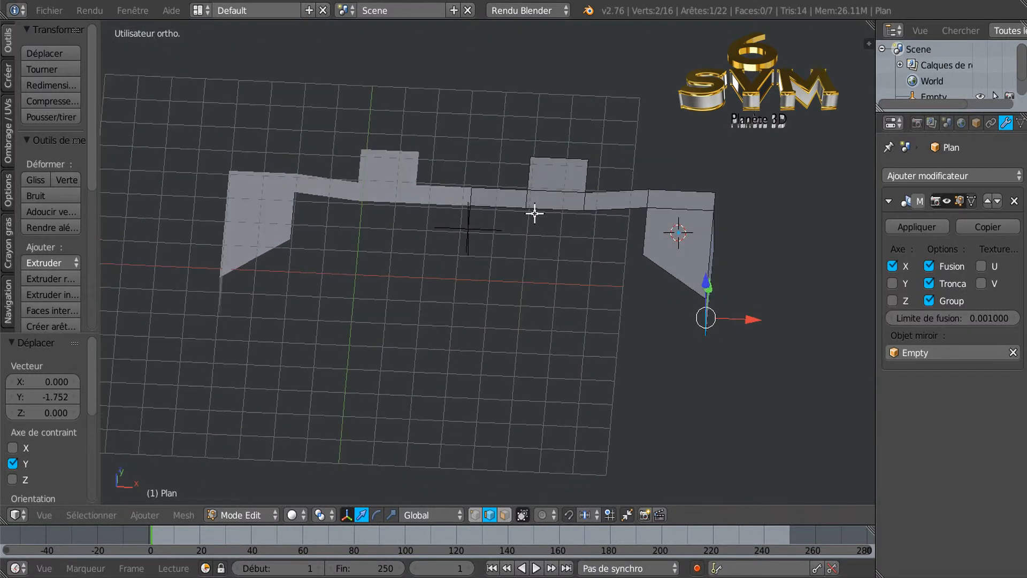
key("a")
key("a")
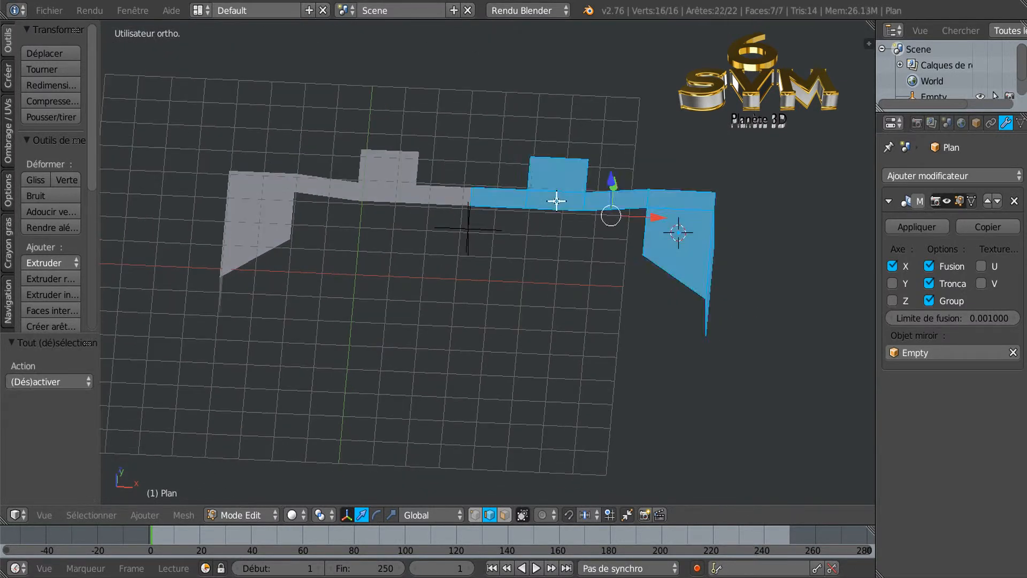
key("x")
middle_click_drag(576, 292, 548, 364)
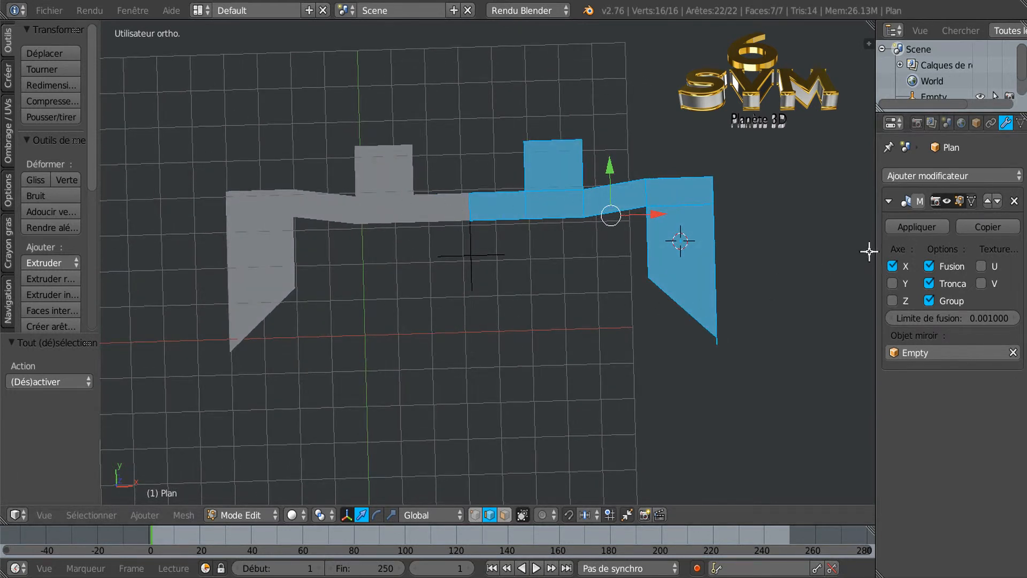
left_click_drag(867, 246, 801, 246)
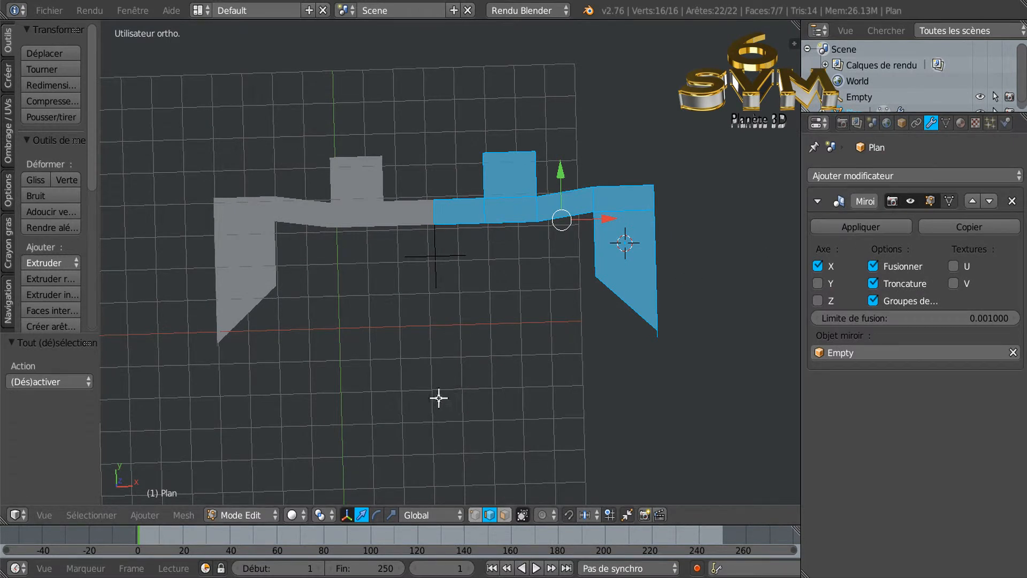
- In object mode, apply the plane's Mirror modifier and delete the Empty
key("Tab")
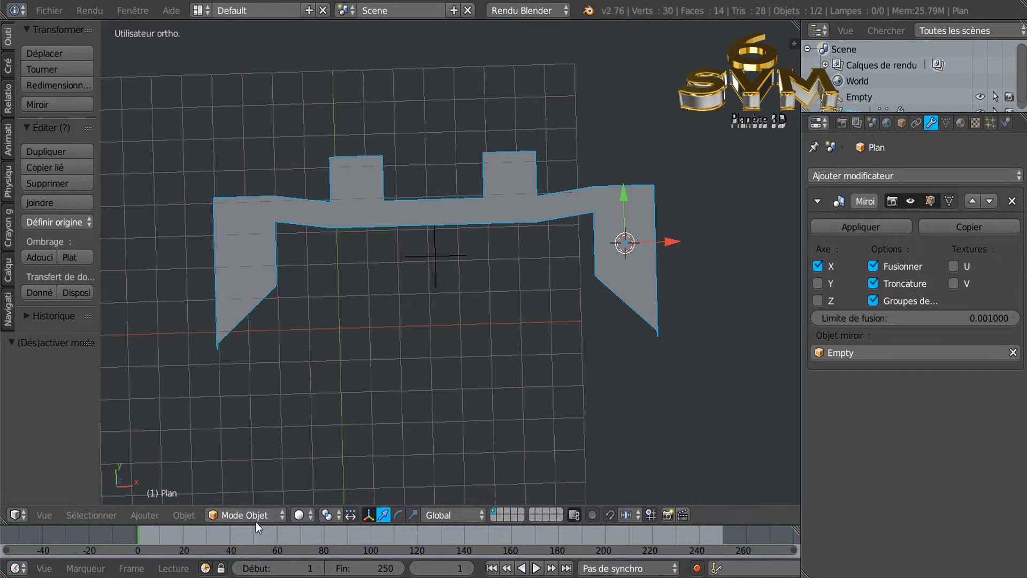
left_click(855, 226)
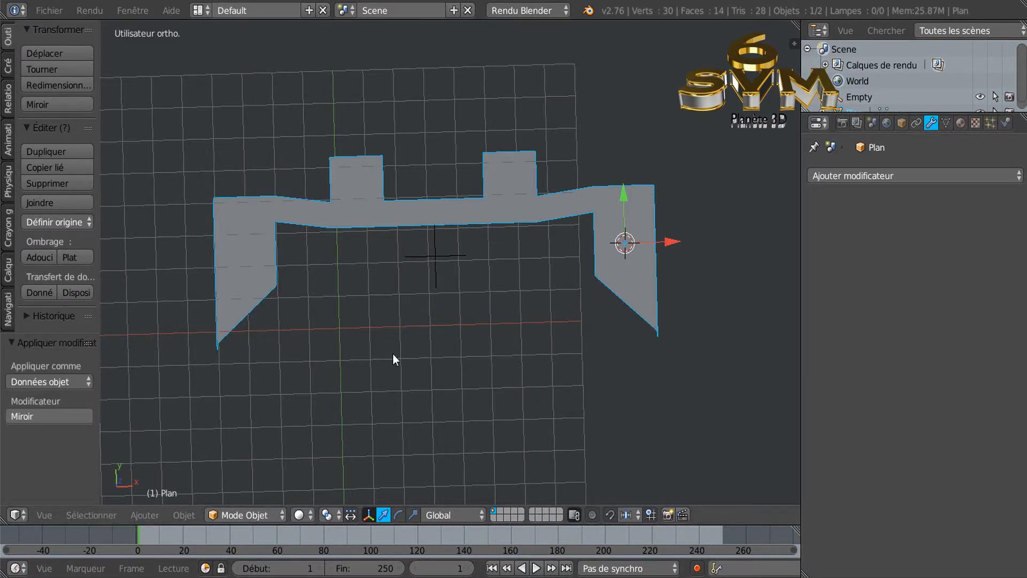
right_click(438, 256)
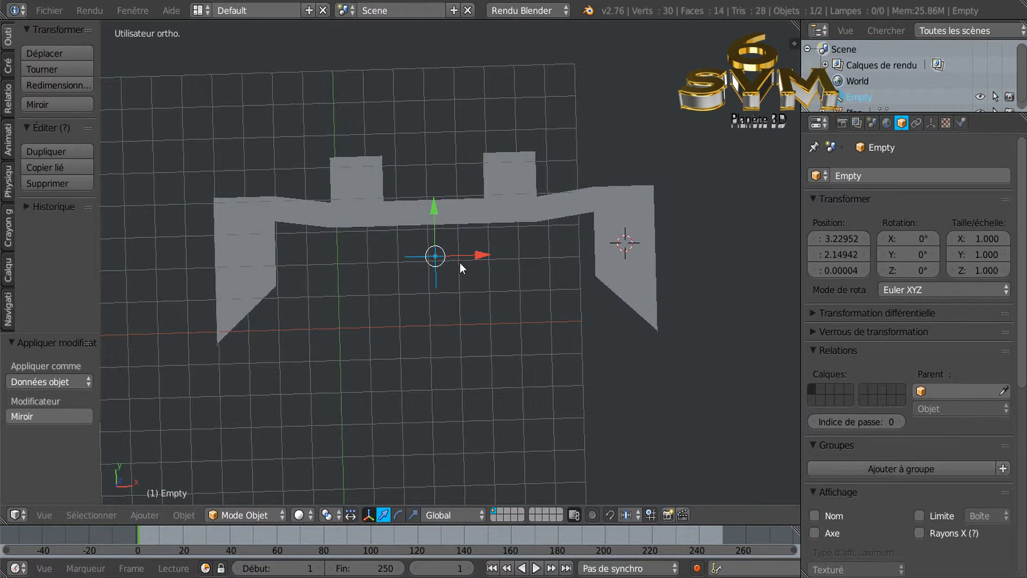
key("x")
left_click(458, 298)
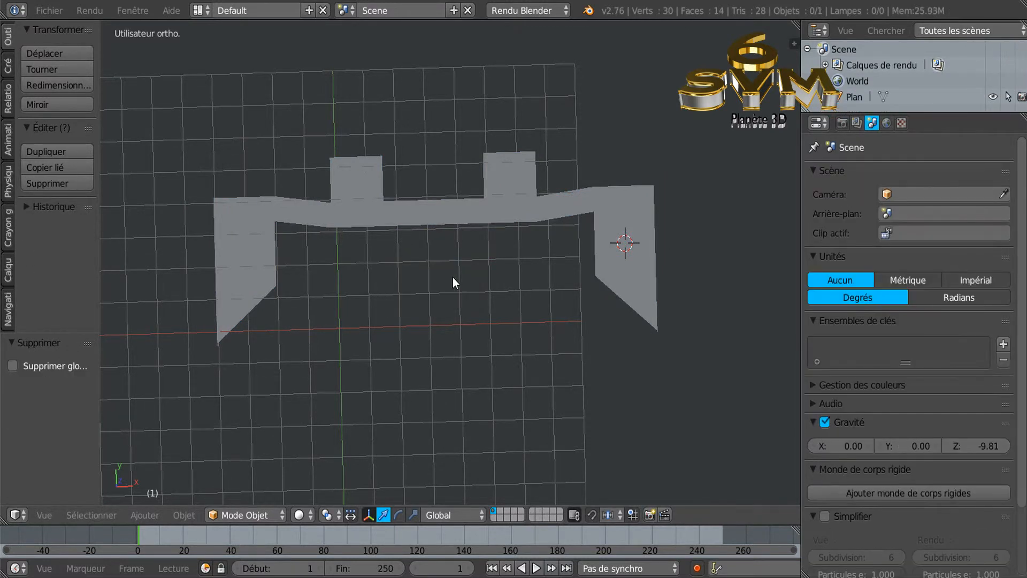
- Open the plane in edit mode, select its centre seam edge and examine the geometry of both halves
right_click(435, 220)
key("Tab")
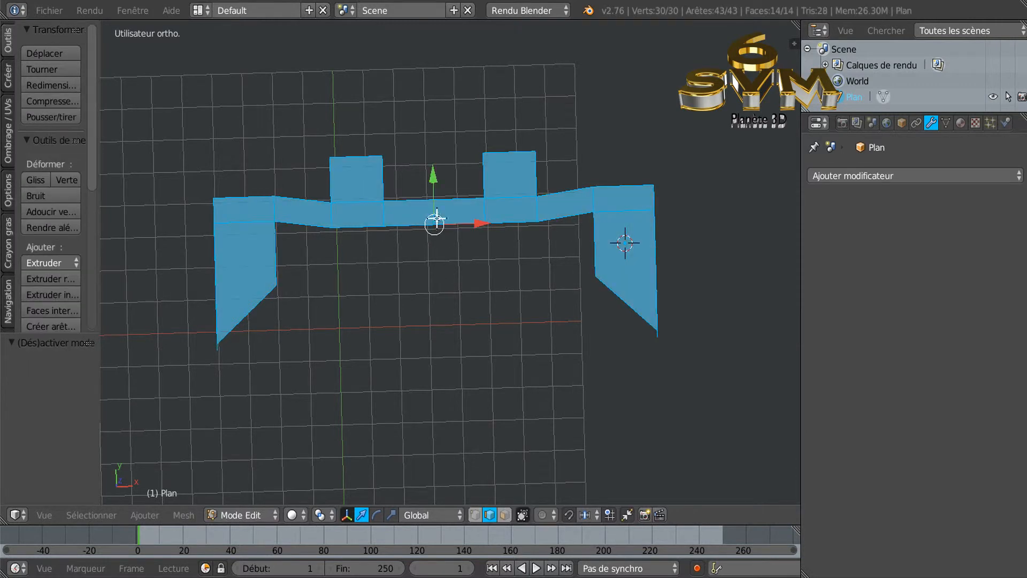
middle_click_drag(435, 219, 424, 122)
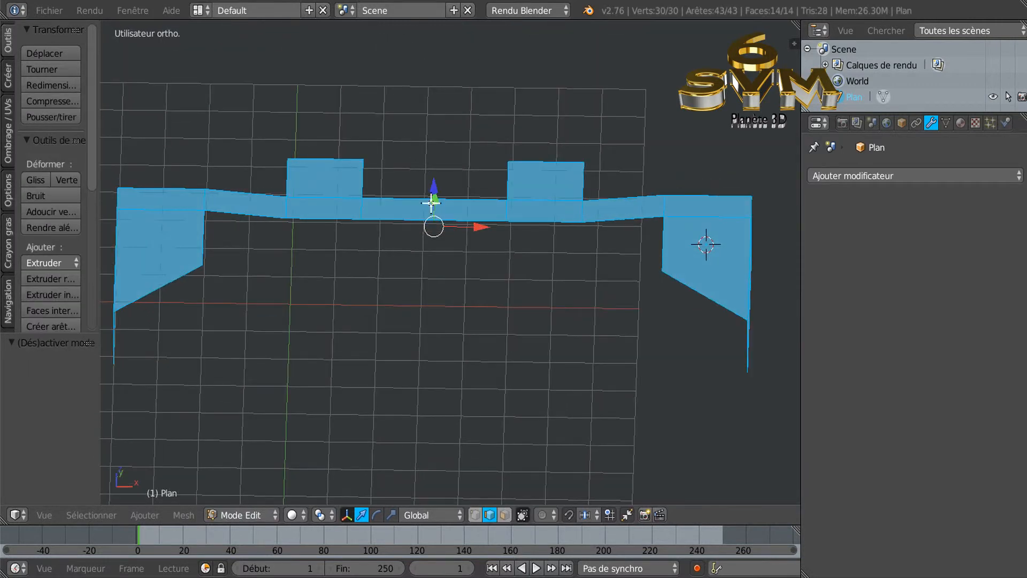
right_click(432, 202)
key("g")
key("Escape")
middle_click_drag(518, 182, 518, 275)
scroll(481, 305, "down", 1)
middle_click_drag(458, 323, 479, 307)
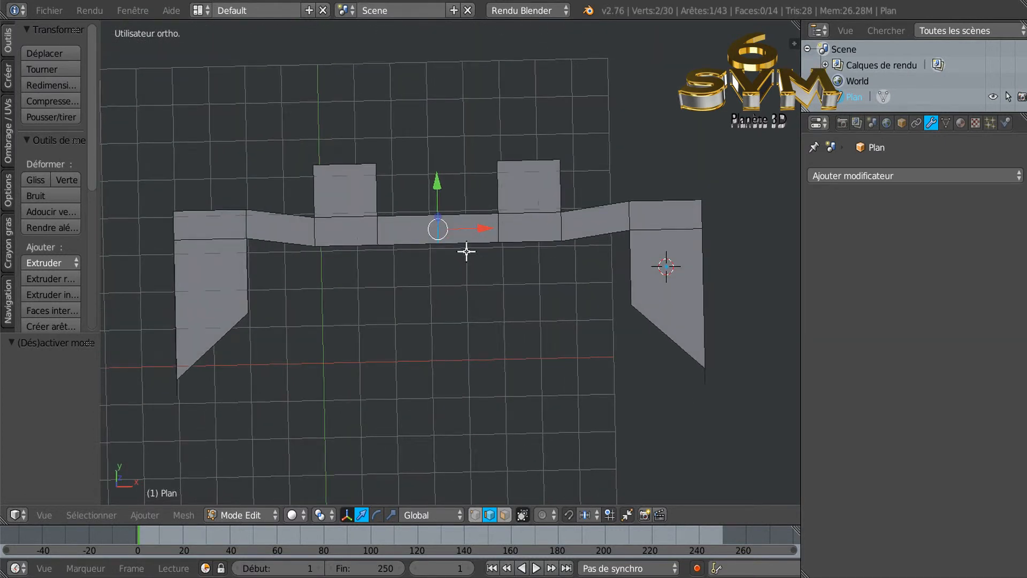
- Select the plane's entire mesh and delete its faces
key("a")
key("a")
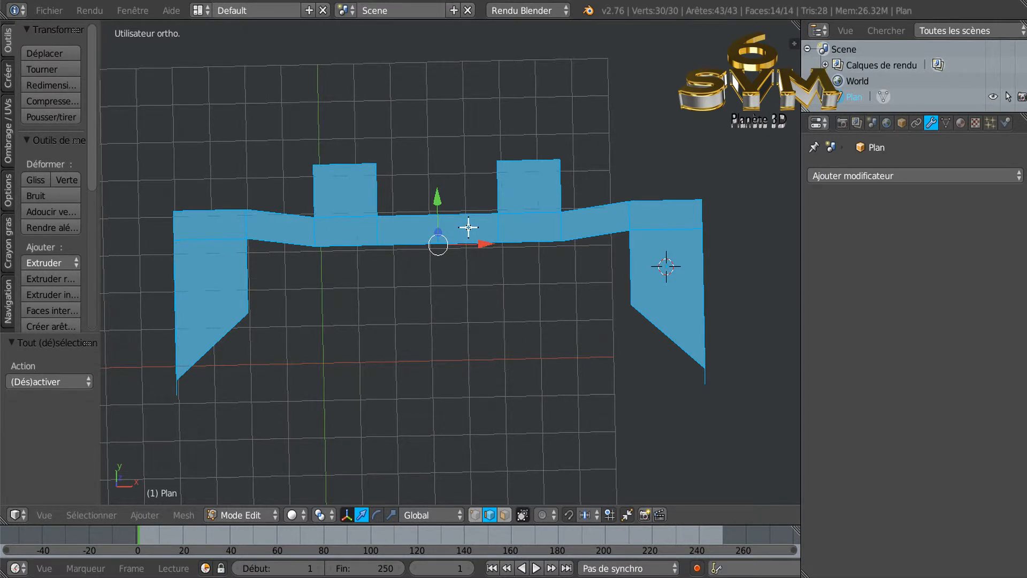
key("s")
key("Escape")
key("x")
left_click(468, 227)
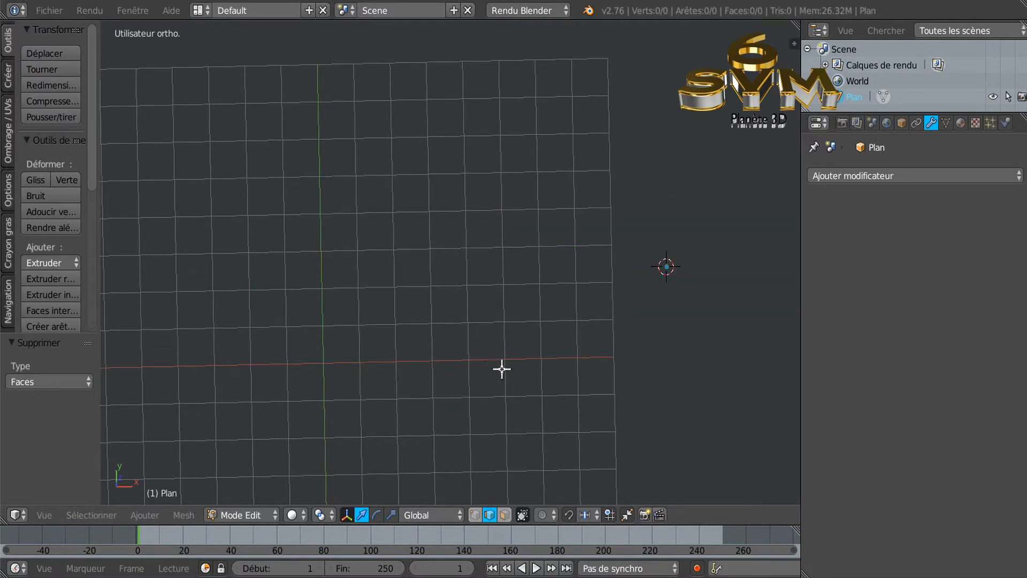
- Snap the 3D cursor to the scene's origin
middle_click_drag(506, 359, 567, 316, "shift")
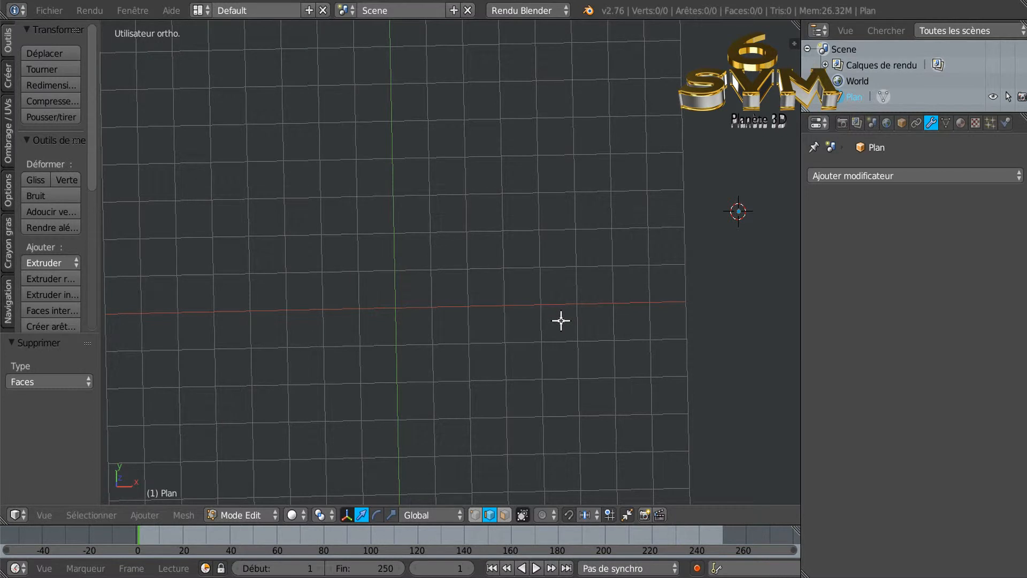
key("shift+s")
left_click(530, 321)
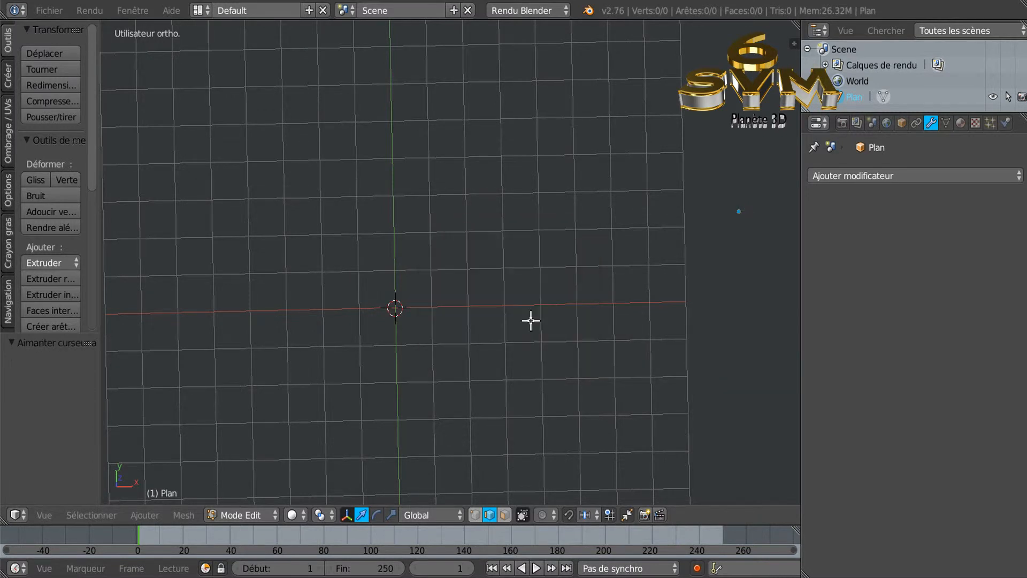
- Switch to top view and object mode, and add an Empty of type Flèches at the 3D cursor
middle_click_drag(506, 387, 553, 323, "shift")
key("KP_7")
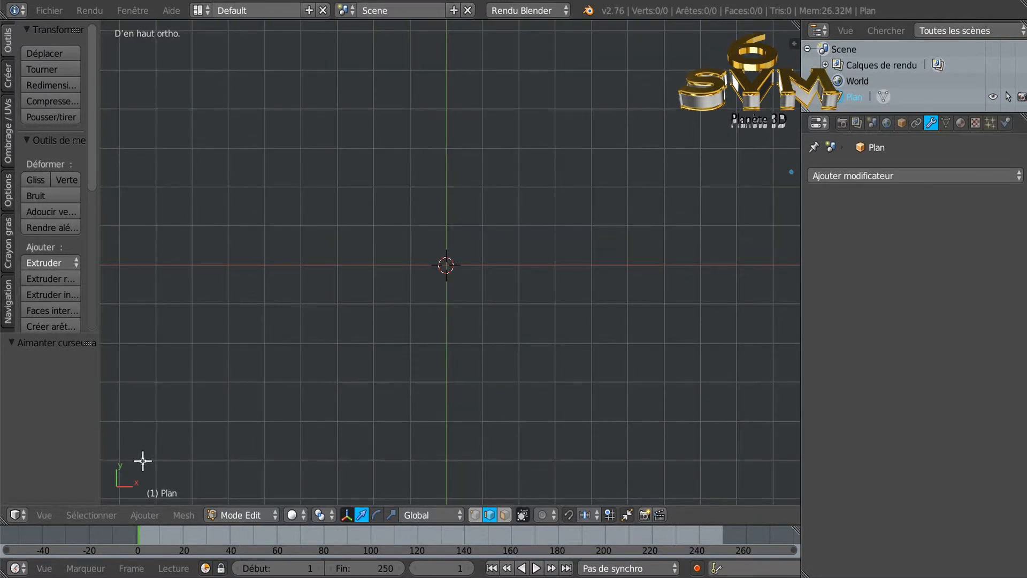
left_click(144, 517)
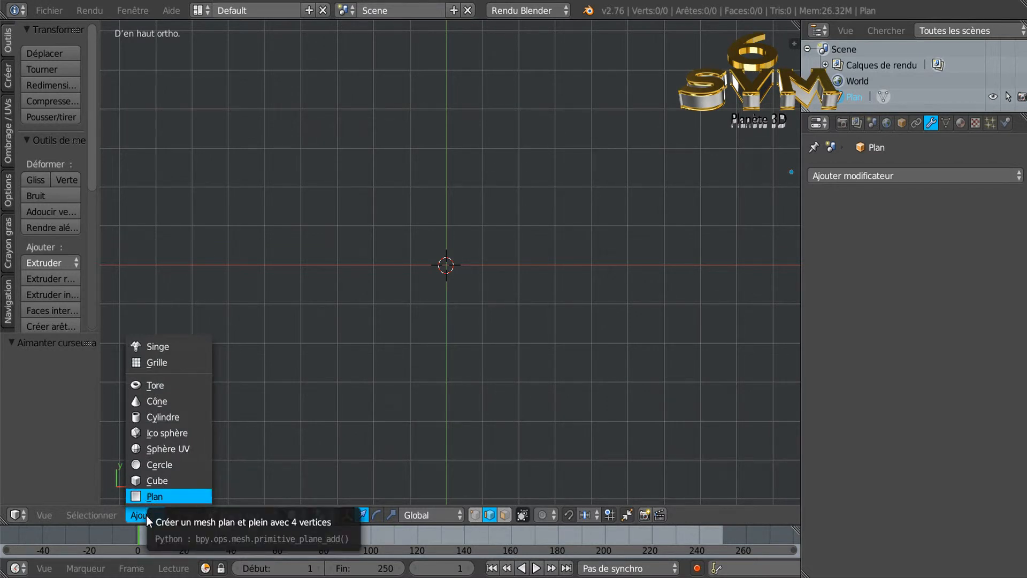
left_click(149, 515)
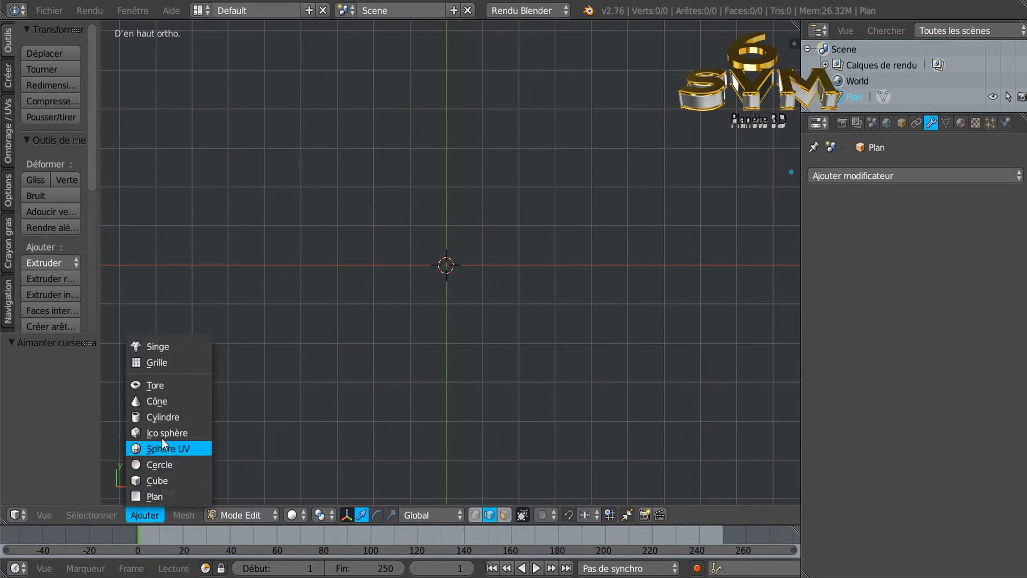
key("Tab")
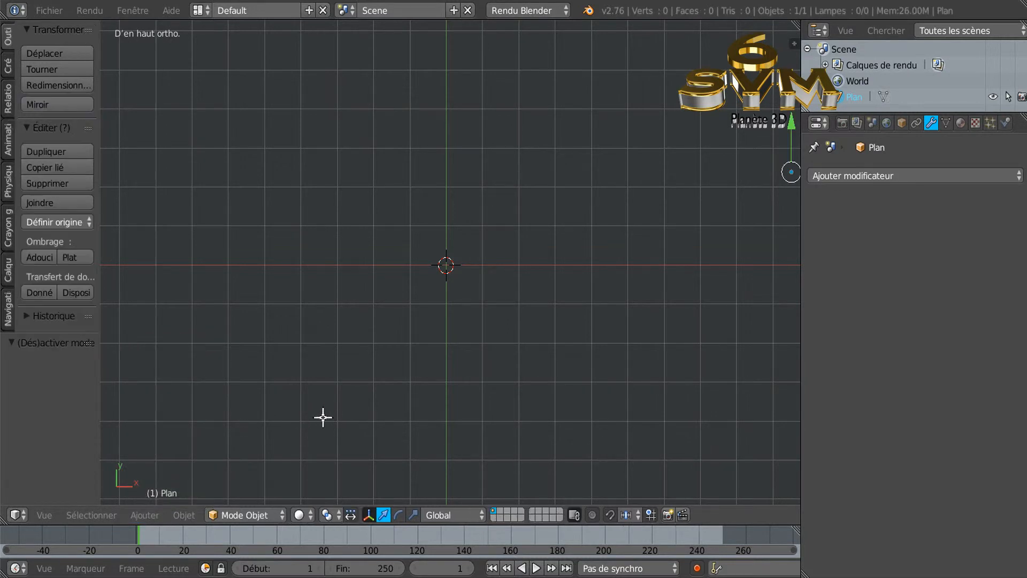
left_click(188, 516)
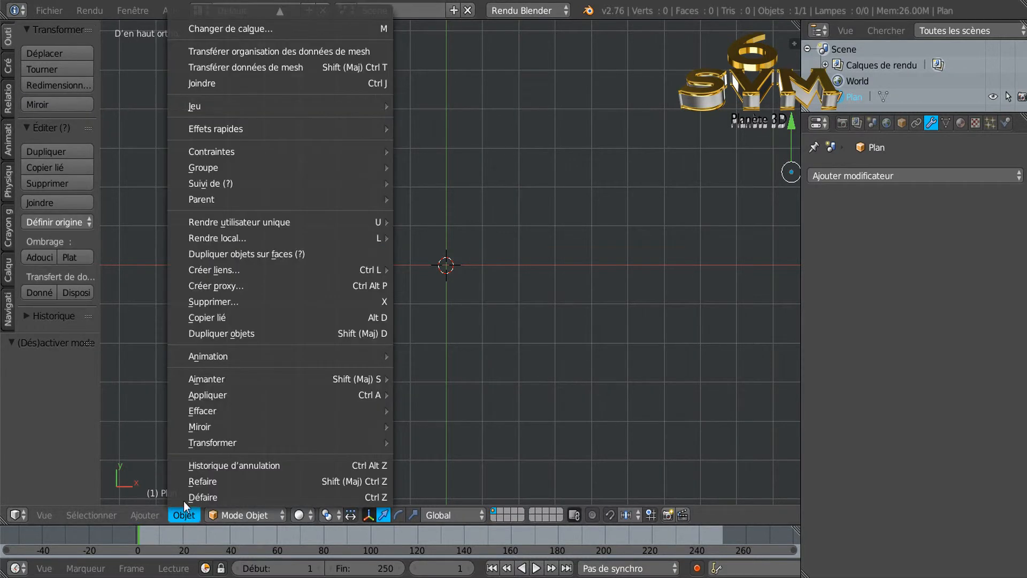
mouse_move(143, 511)
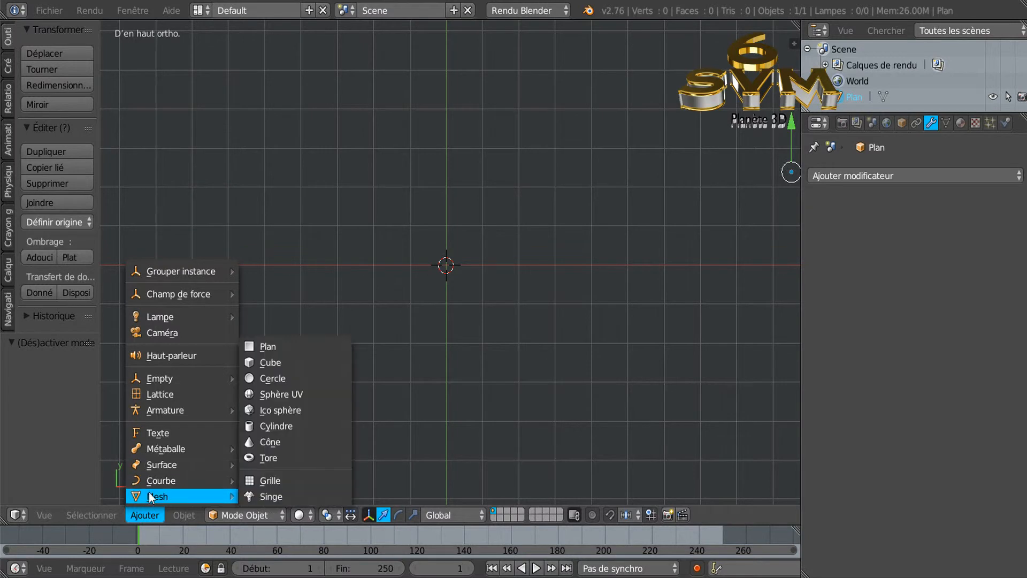
mouse_move(158, 379)
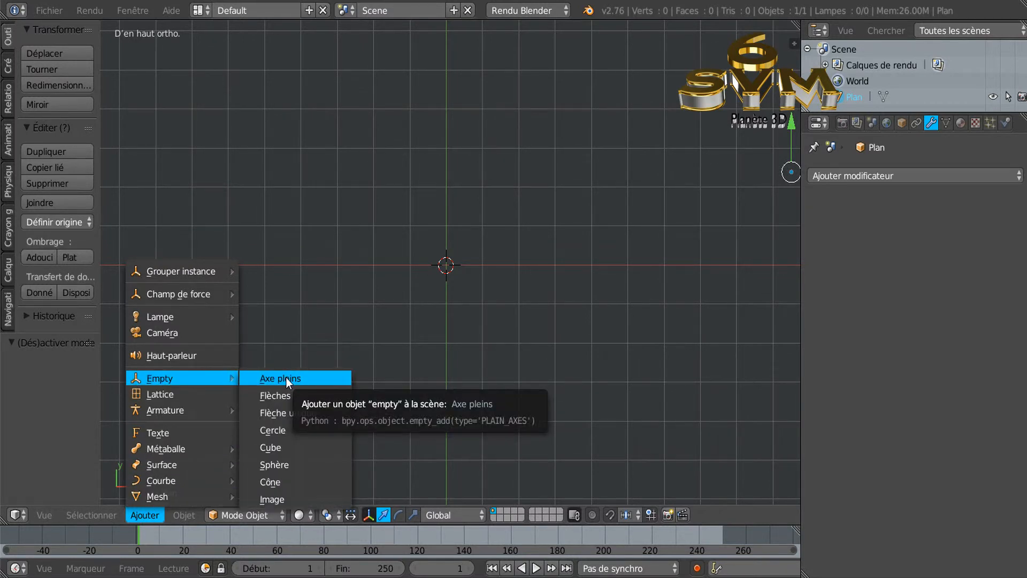
left_click(284, 396)
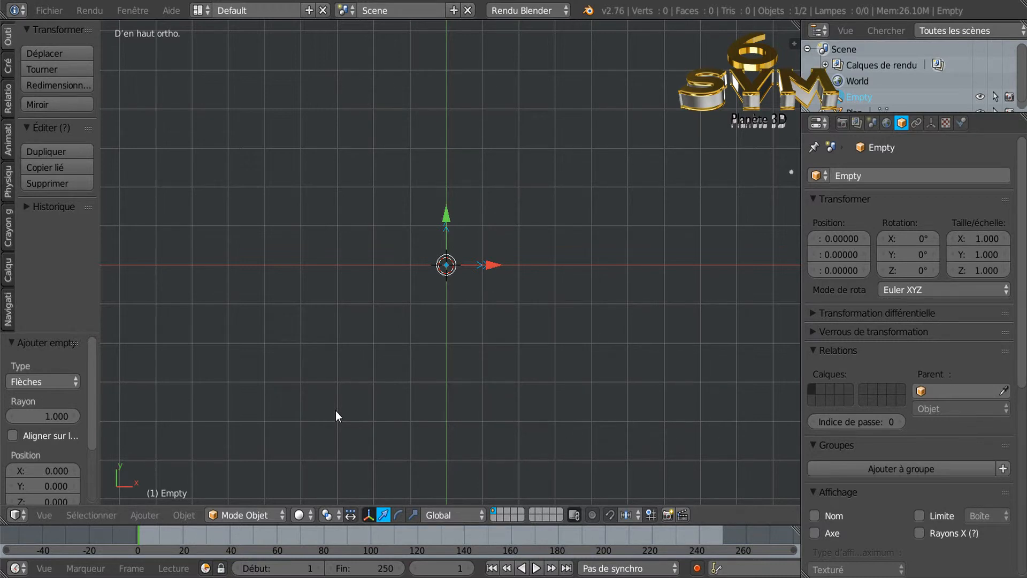
- Add a cube mesh and move it away from the Empty along positive Y and about 3.1 units along negative X
key("x")
left_click(188, 518)
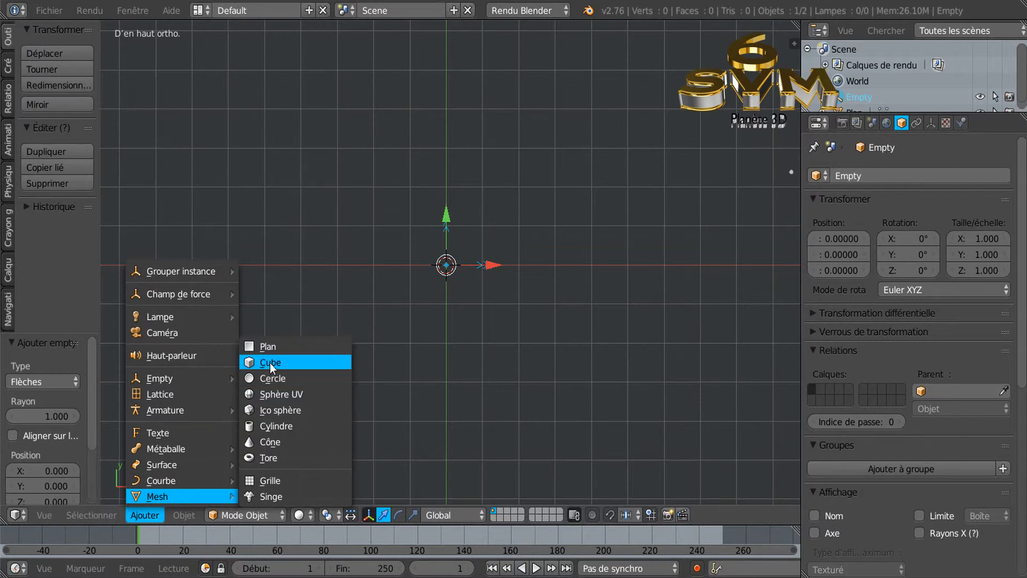
left_click(271, 362)
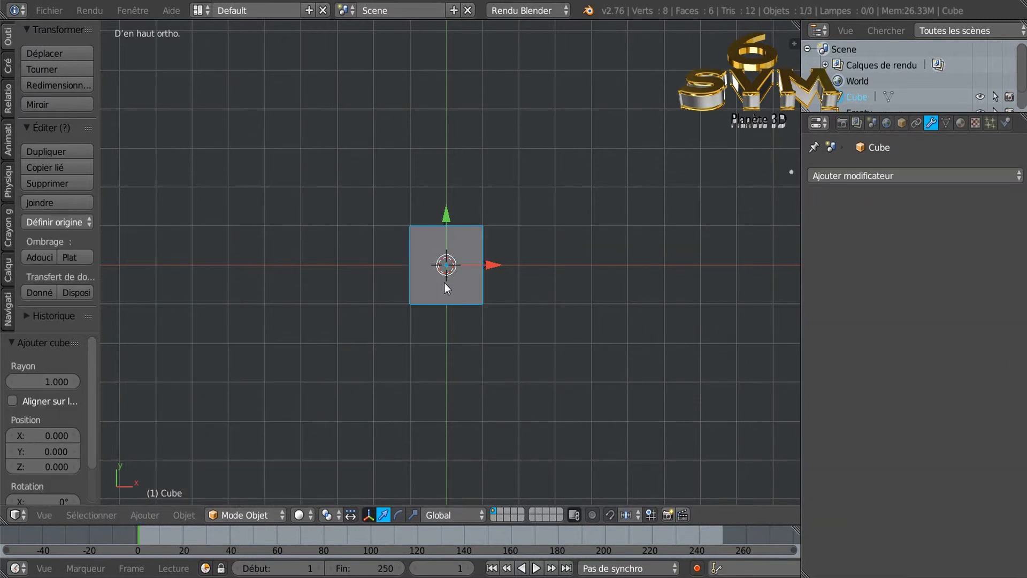
left_click_drag(446, 215, 453, 56)
left_click_drag(486, 105, 383, 129)
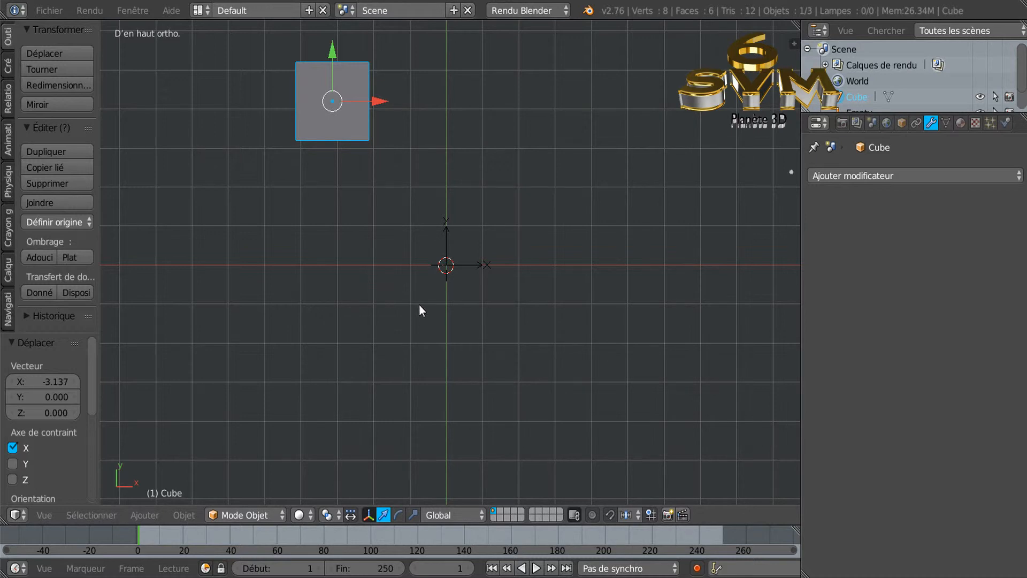
- Examine the placement of the cube relative to the Empty's axes from several angles
middle_click_drag(451, 326, 490, 340)
scroll(490, 340, "up", 2)
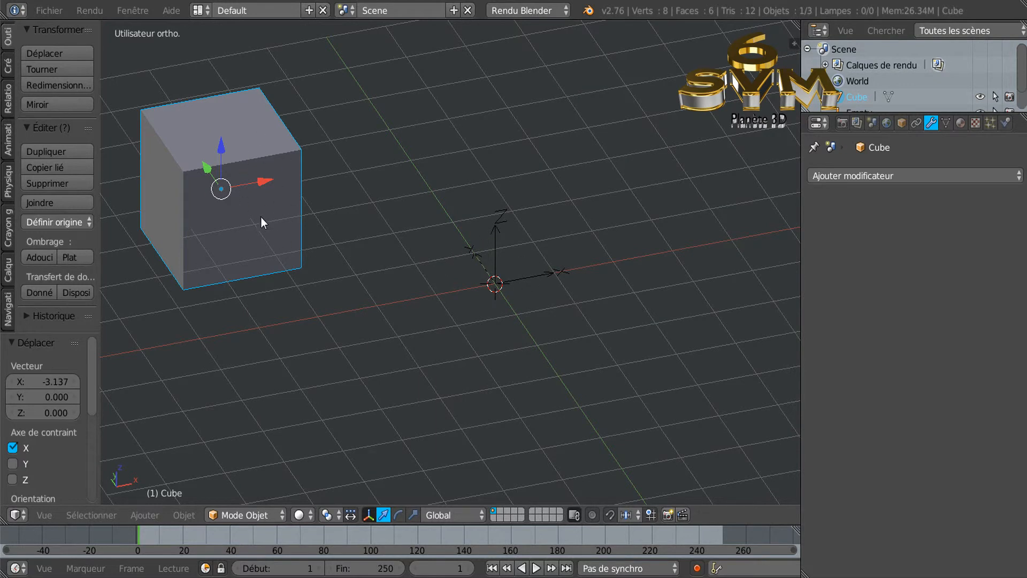
middle_click_drag(700, 287, 630, 368)
scroll(667, 357, "down", 2)
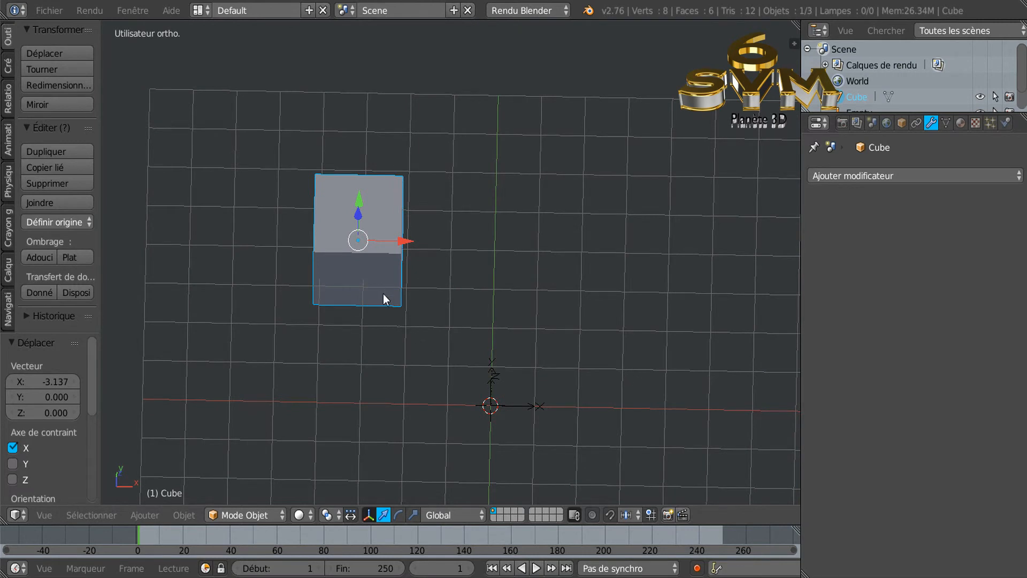
middle_click_drag(380, 335, 406, 271)
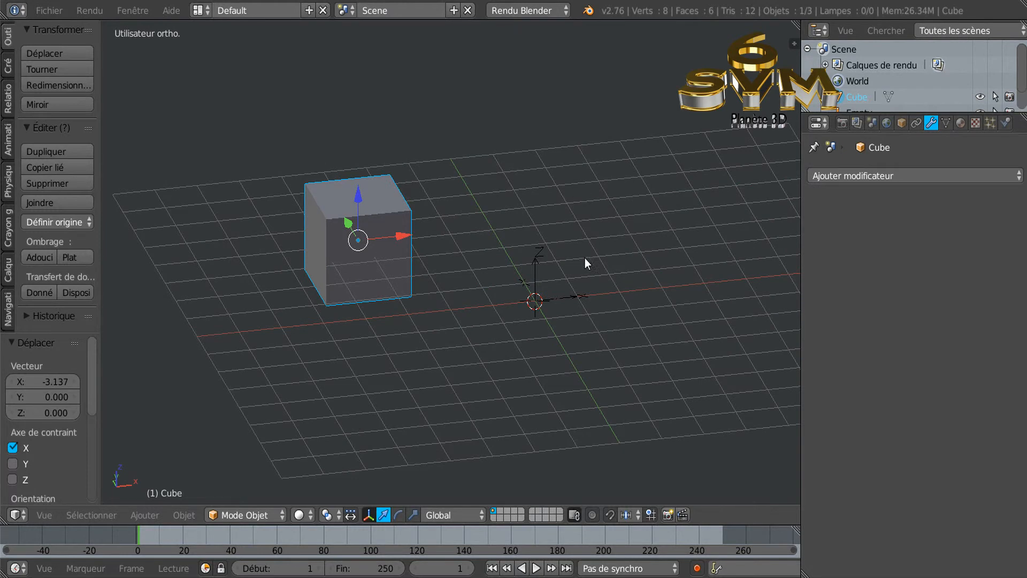
middle_click_drag(427, 319, 475, 342)
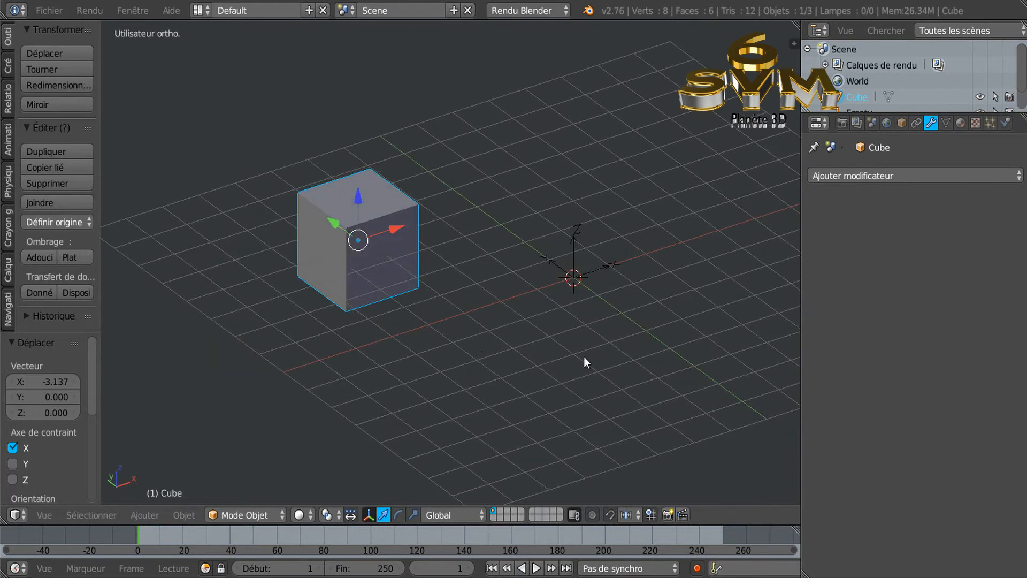
middle_click_drag(585, 363, 553, 364)
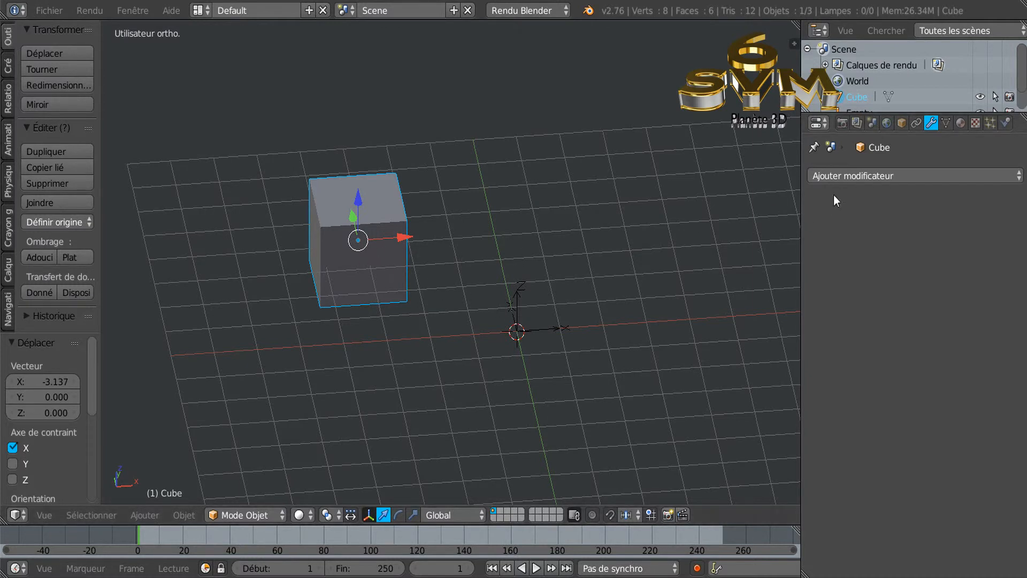
- Add a Copier rotation object constraint to the cube with the Empty as its target
left_click(870, 175)
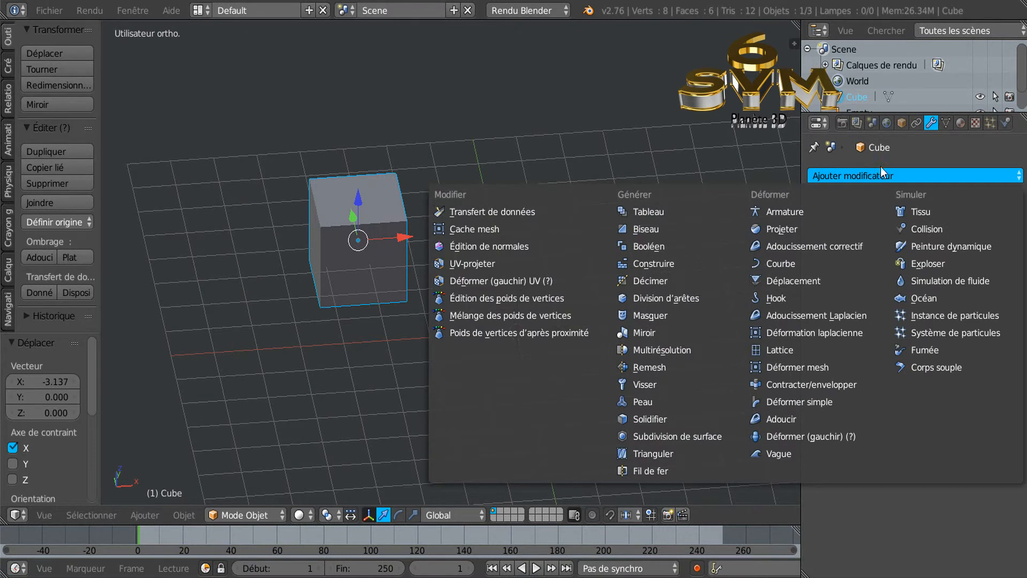
left_click(938, 150)
left_click(915, 122)
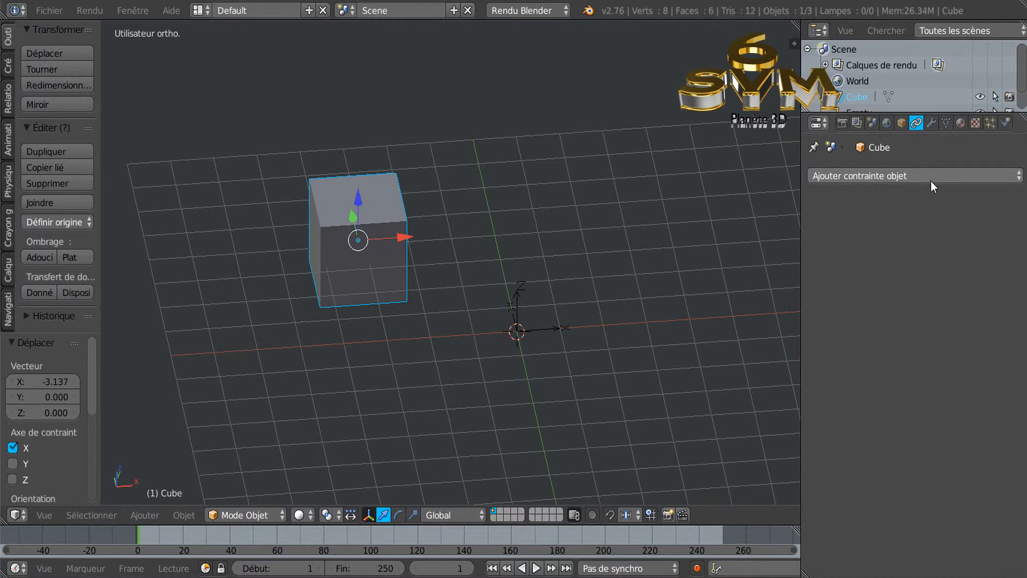
left_click(897, 178)
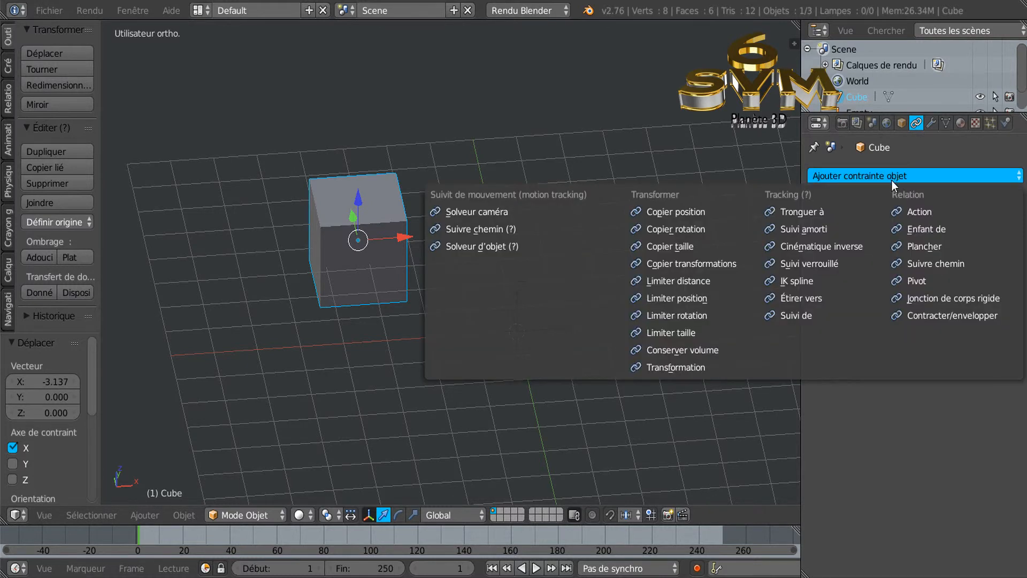
left_click(679, 231)
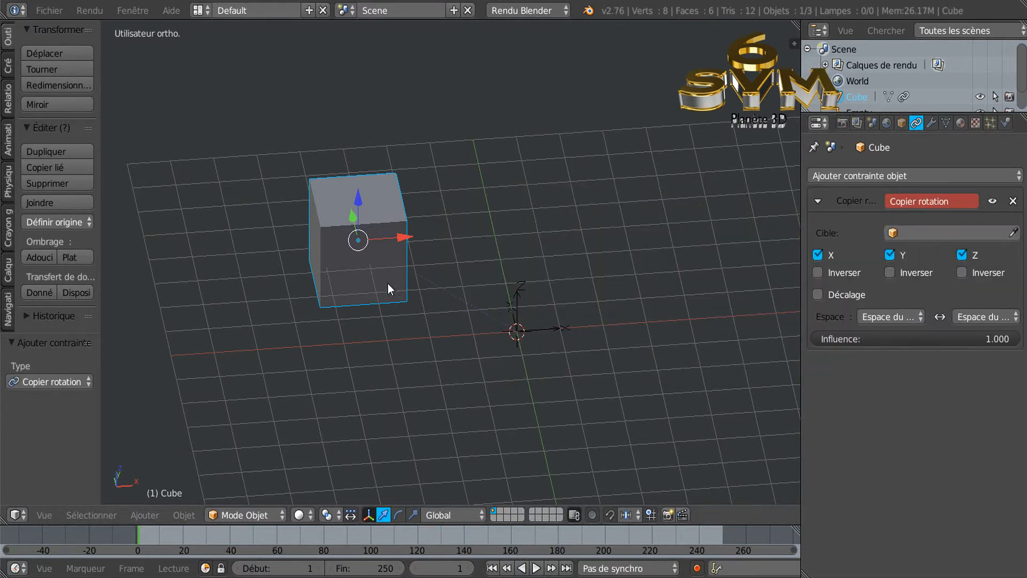
scroll(460, 318, "up", 4)
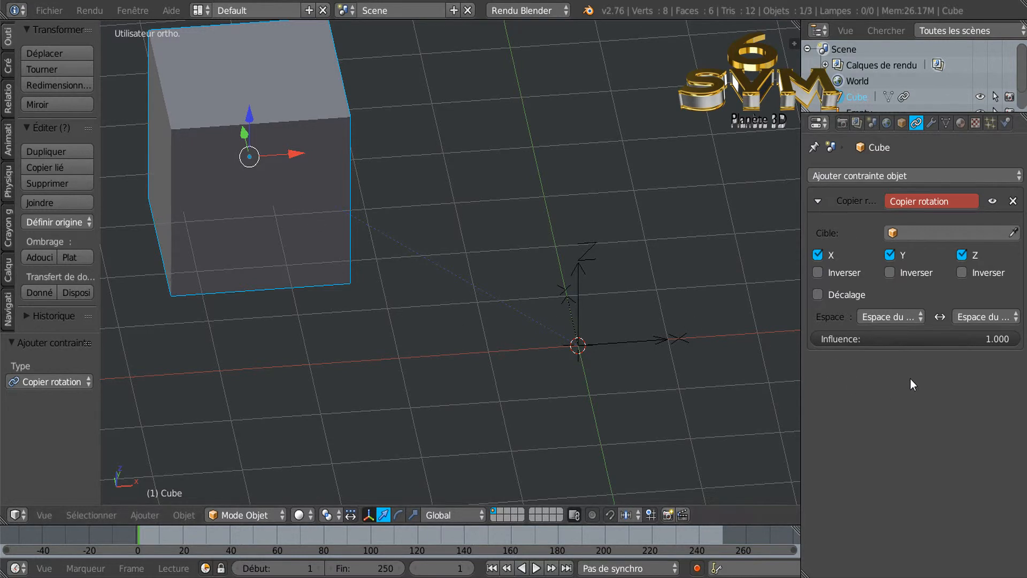
left_click(934, 232)
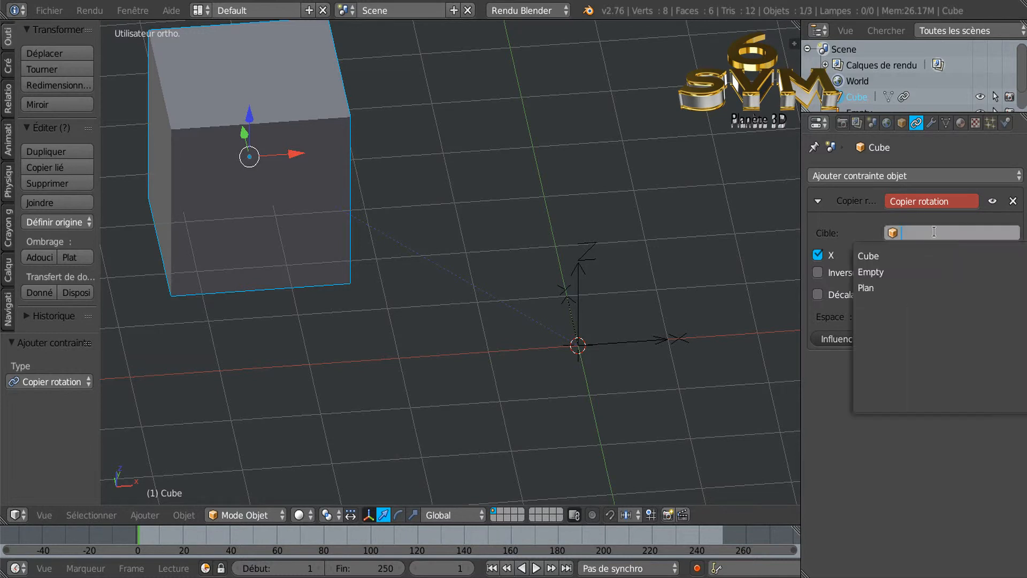
left_click(920, 272)
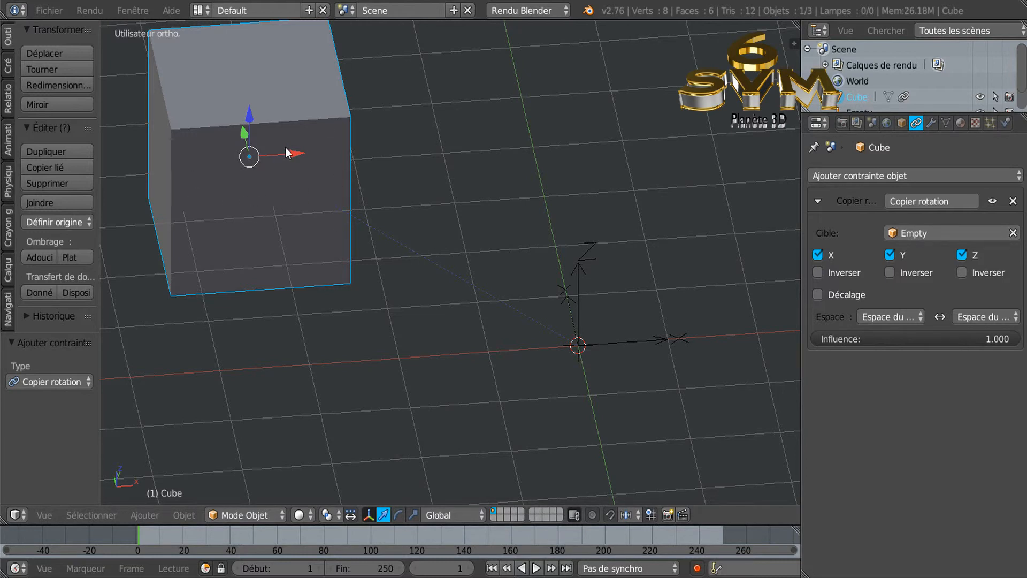
- Select the Empty and rotate it twice in top view, by about 293° and about 1507°, to test the rotation constraint
right_click(577, 305)
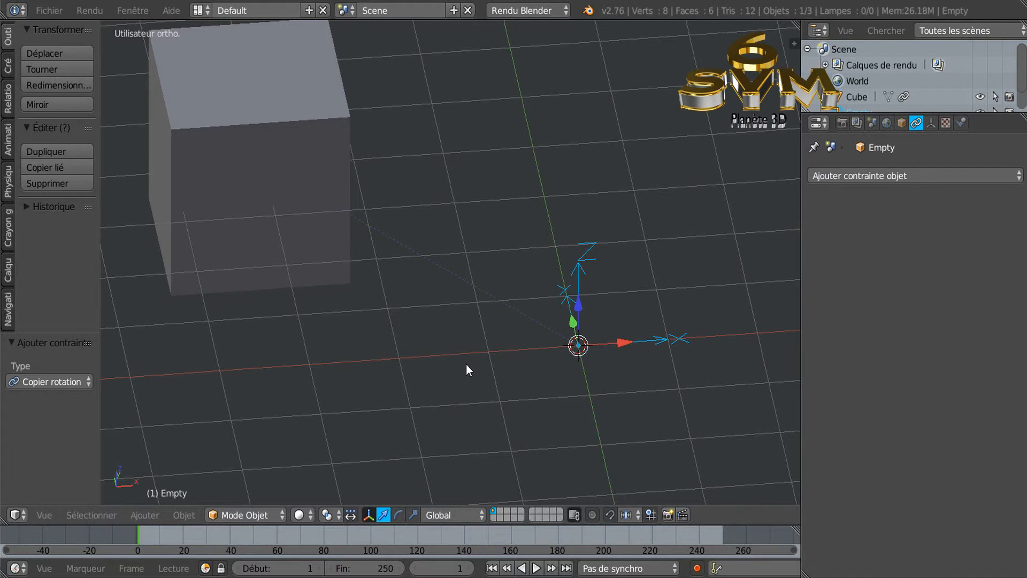
key("KP_7")
middle_click_drag(476, 377, 513, 140, "shift")
middle_click_drag(568, 356, 538, 223, "shift")
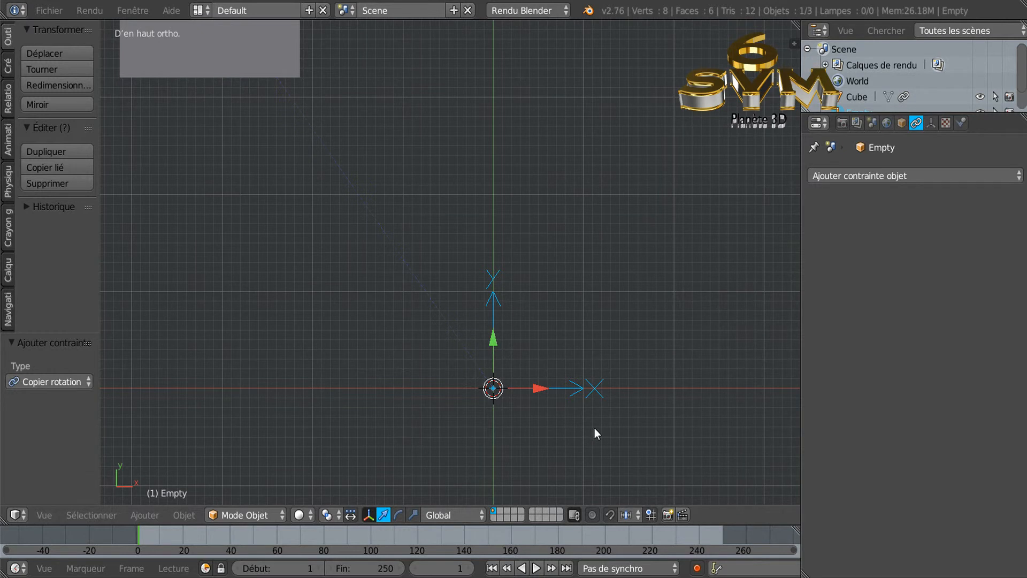
key("r")
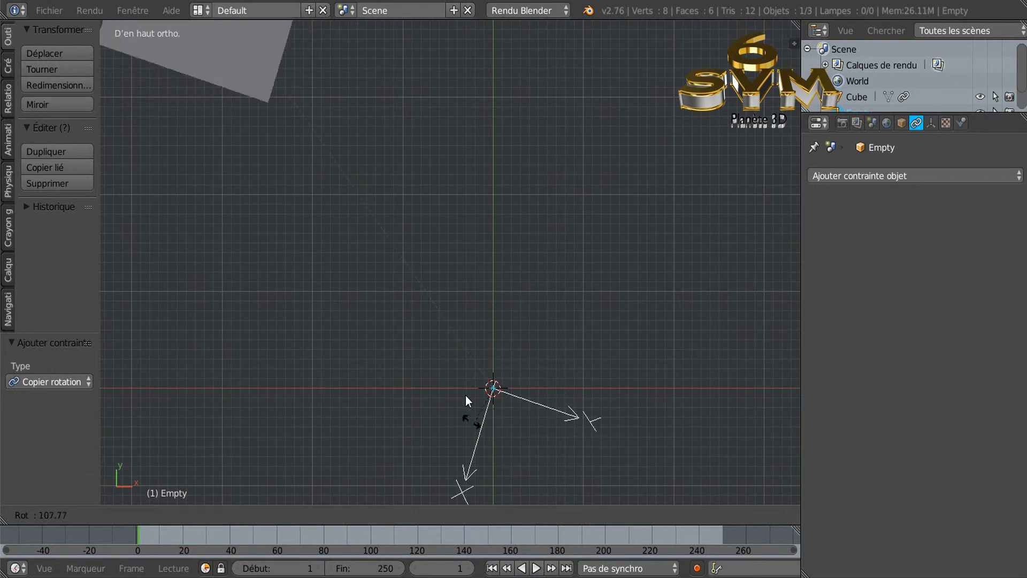
left_click(525, 340)
scroll(556, 366, "down", 3)
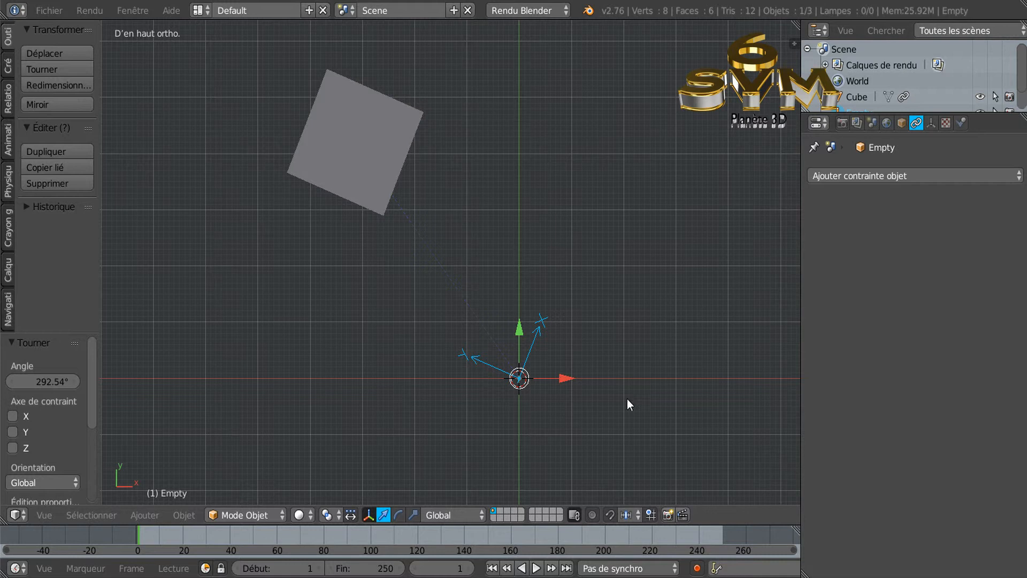
key("r")
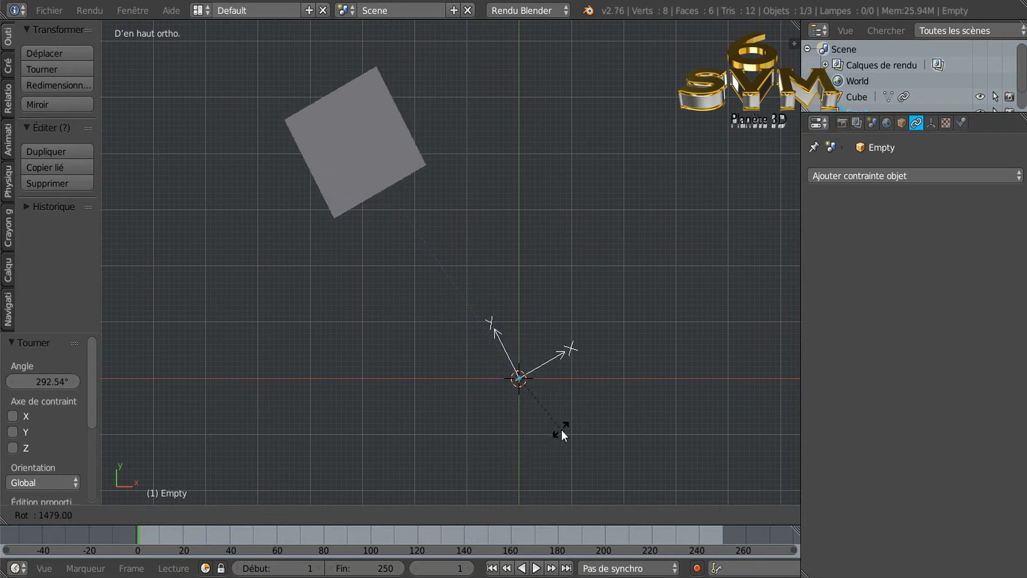
left_click(538, 464)
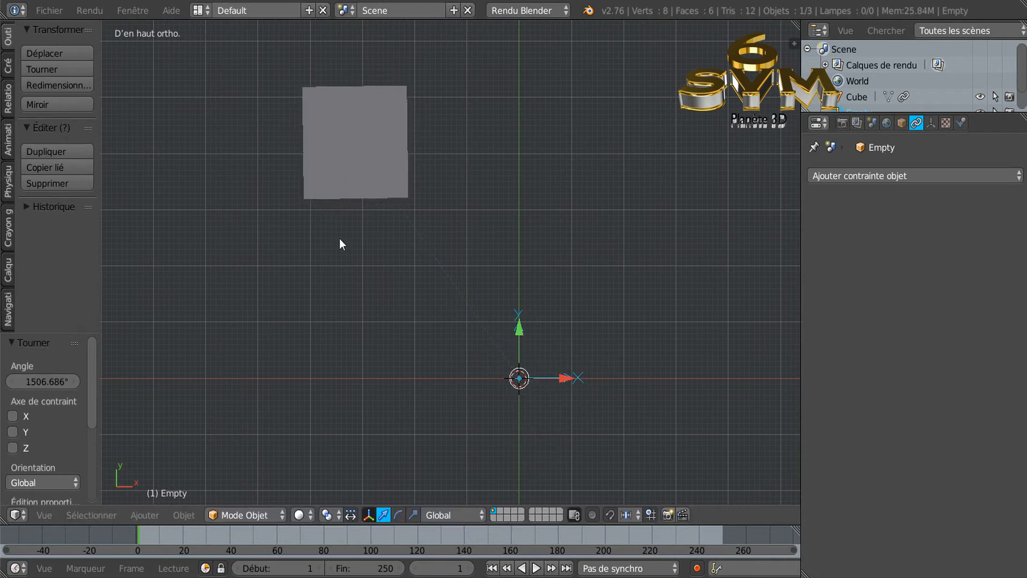
- Duplicate the cube and place the copy about 5.9 units along X and about -0.2 units along Y from the original
middle_click_drag(625, 278, 554, 297, "shift")
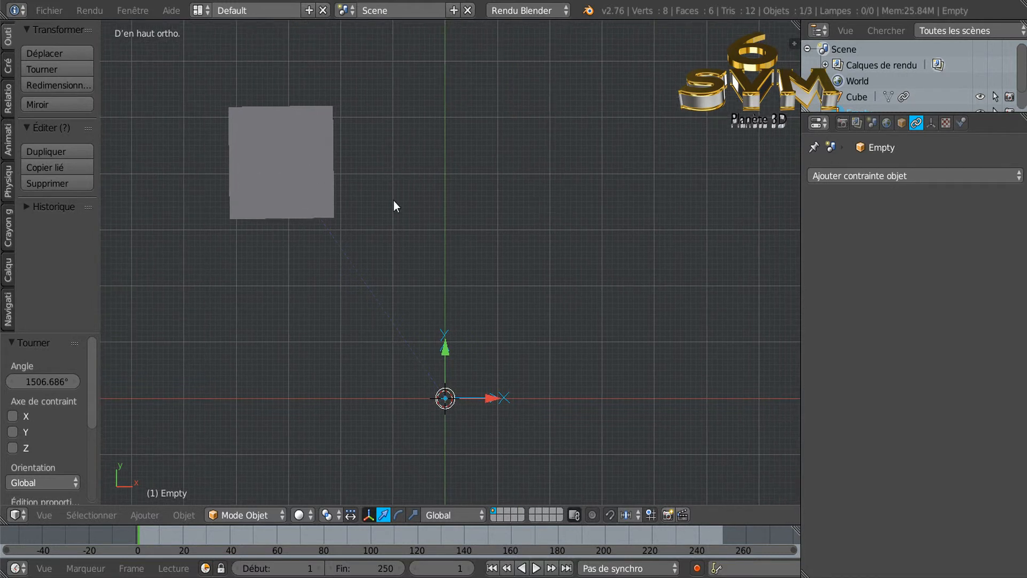
left_click(298, 177)
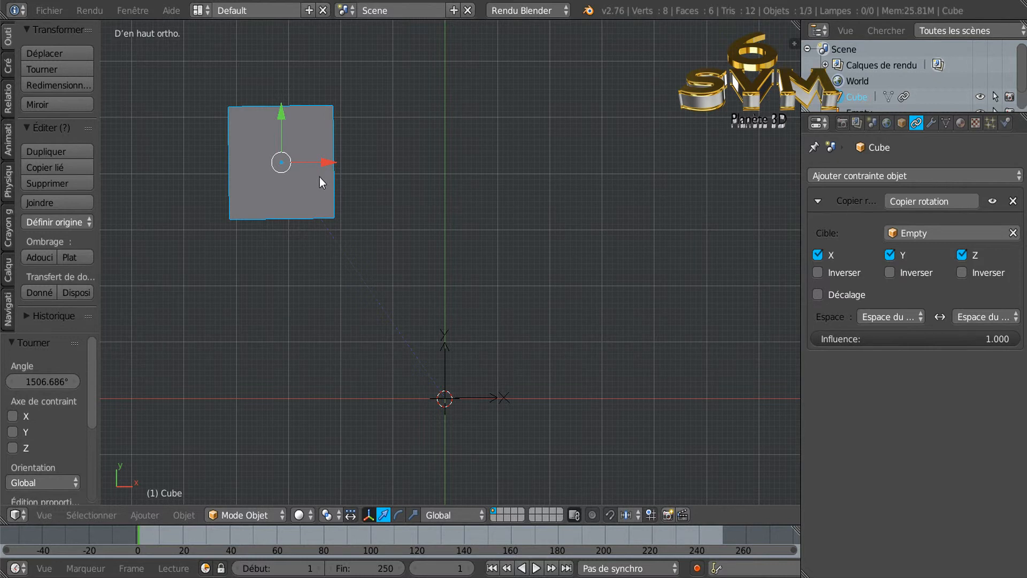
key("shift+d")
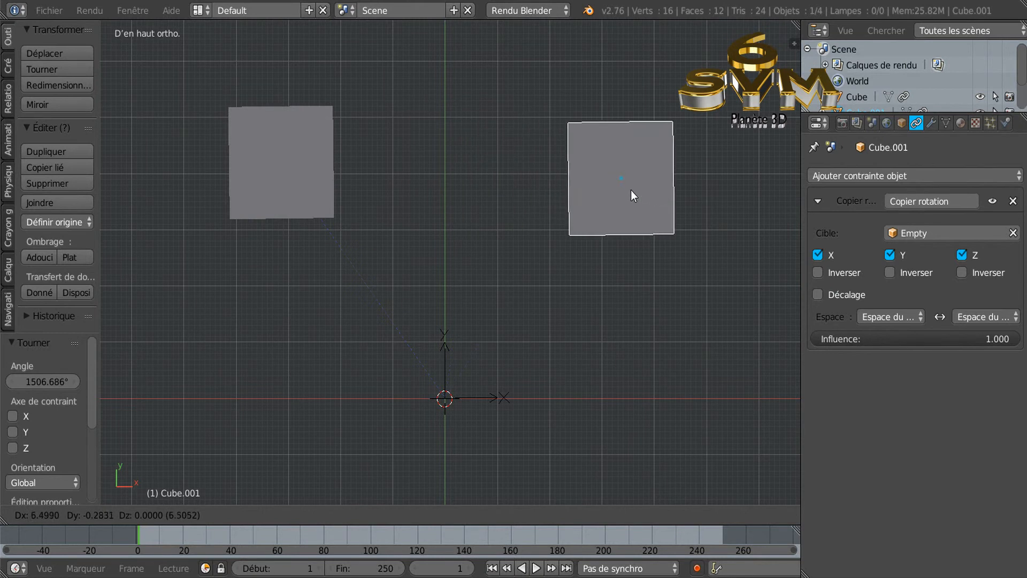
left_click(627, 186)
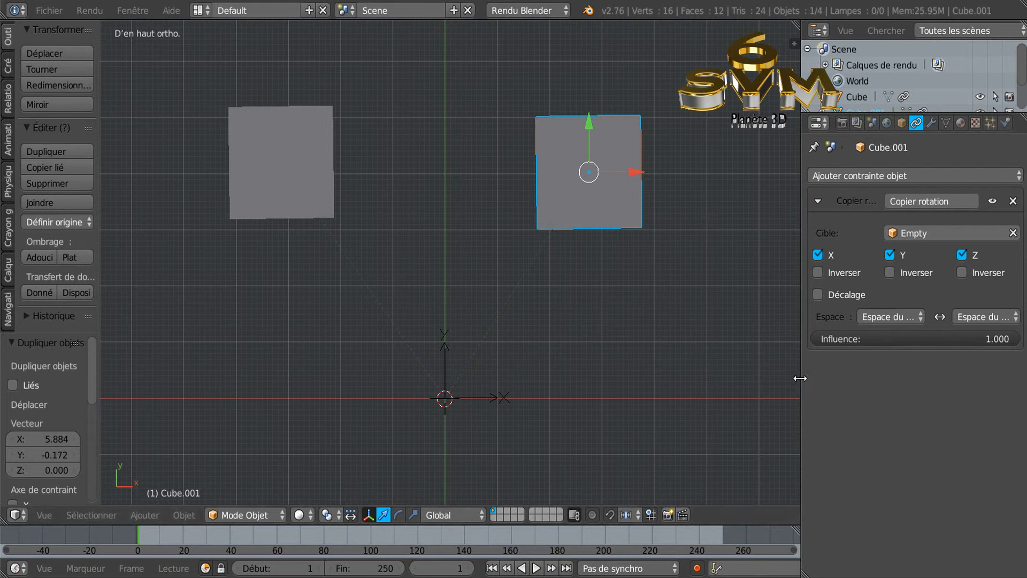
- Select the Empty and rotate it by about 6.2° in top view to test the constraint on both cubes
left_click_drag(800, 379, 773, 377)
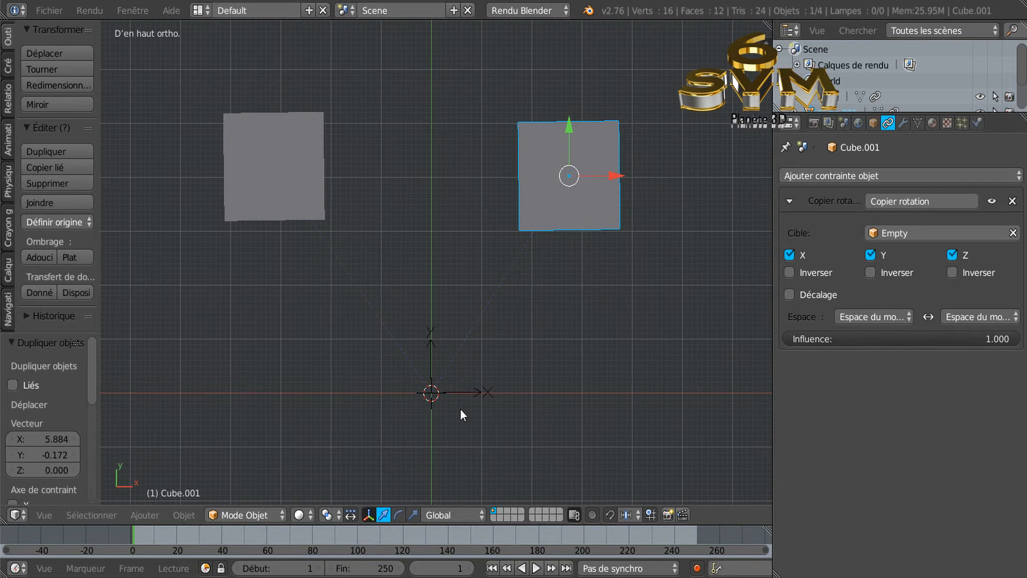
right_click(462, 392)
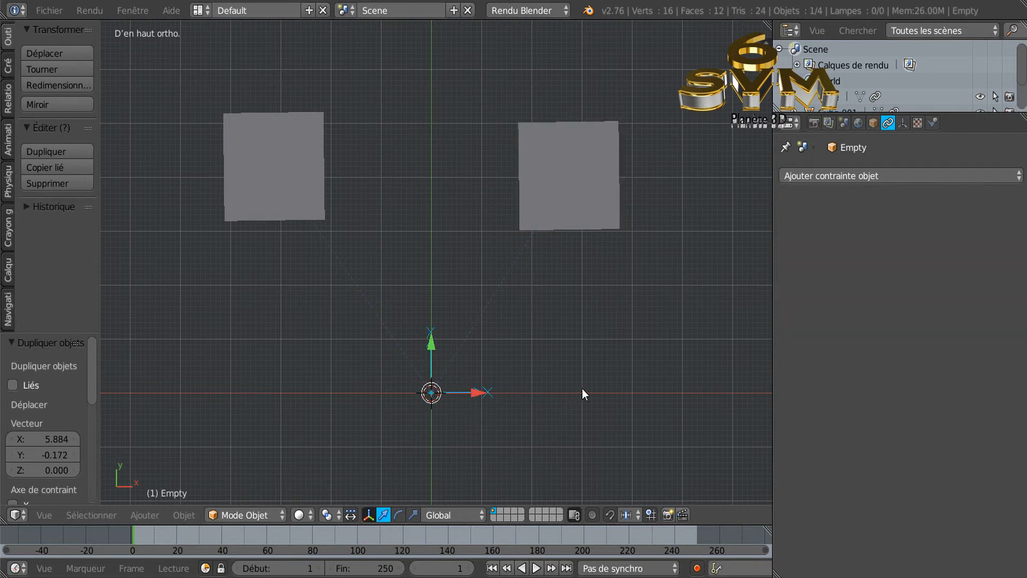
key("r")
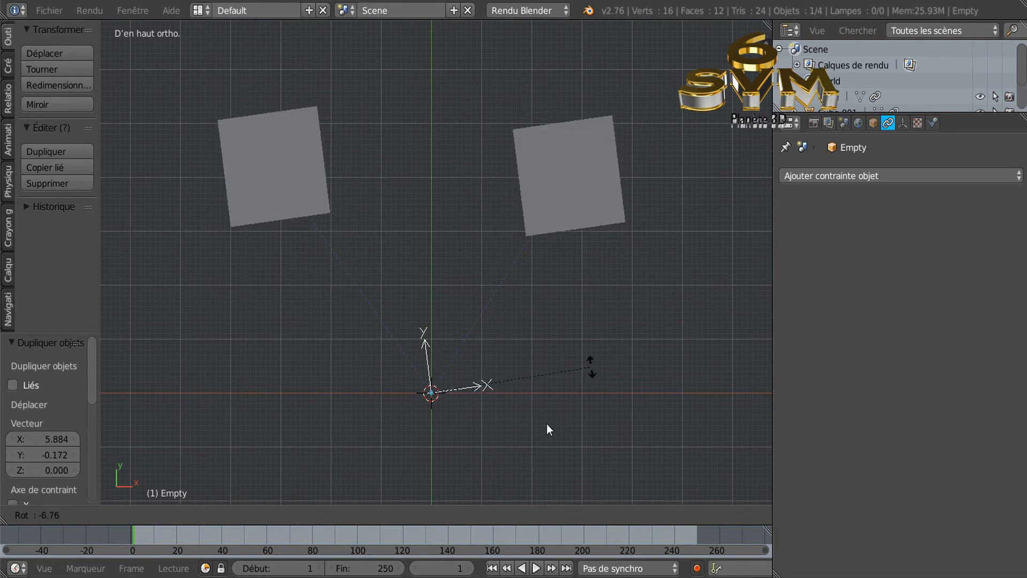
left_click(567, 405)
- Switch to the rotation manipulator and rotate the Empty about -9.5° around the global Z axis
middle_click_drag(563, 407, 510, 303)
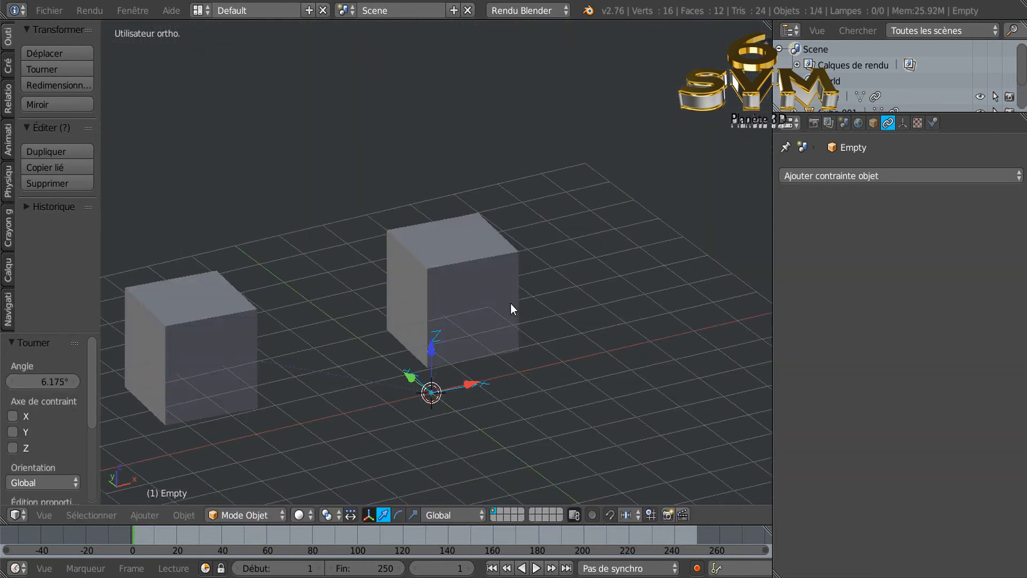
middle_click_drag(455, 405, 514, 366)
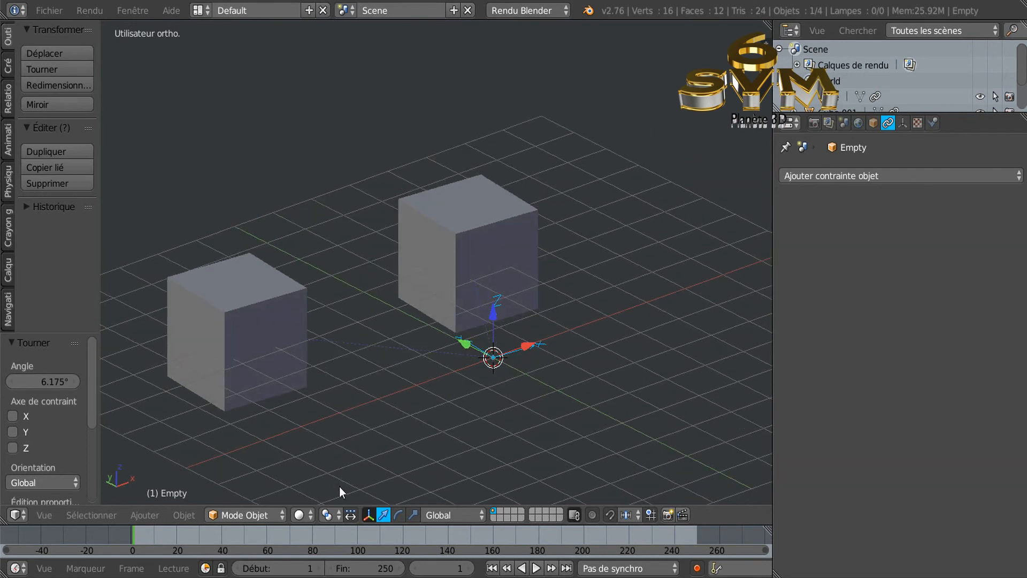
left_click(399, 514)
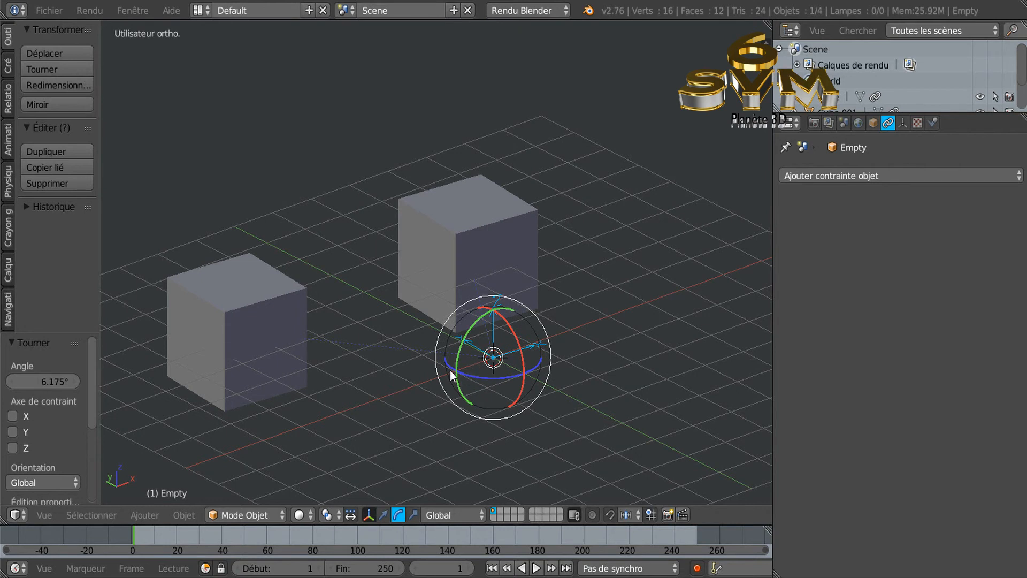
mouse_move(448, 365)
left_mouse_down()
mouse_move(489, 376)
mouse_move(437, 348)
mouse_move(456, 358)
left_mouse_up()
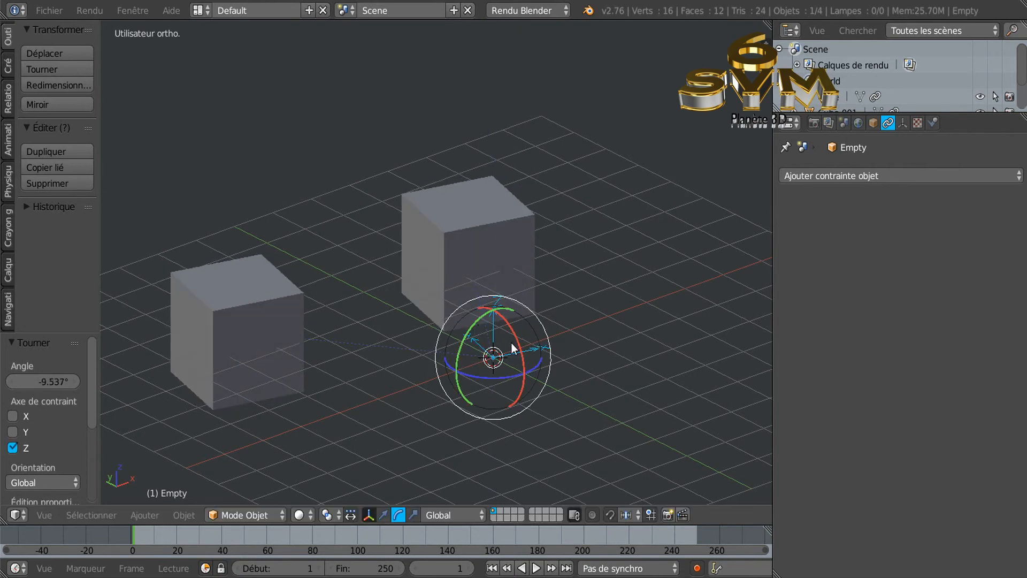
- Rotate the Empty about 1.7° around the global X axis and about -214.8° around the global Z axis
middle_click_drag(431, 413, 467, 316)
mouse_move(473, 310)
left_mouse_down()
mouse_move(462, 324)
mouse_move(506, 291)
mouse_move(454, 316)
mouse_move(539, 277)
mouse_move(452, 335)
mouse_move(491, 293)
mouse_move(479, 313)
left_mouse_up()
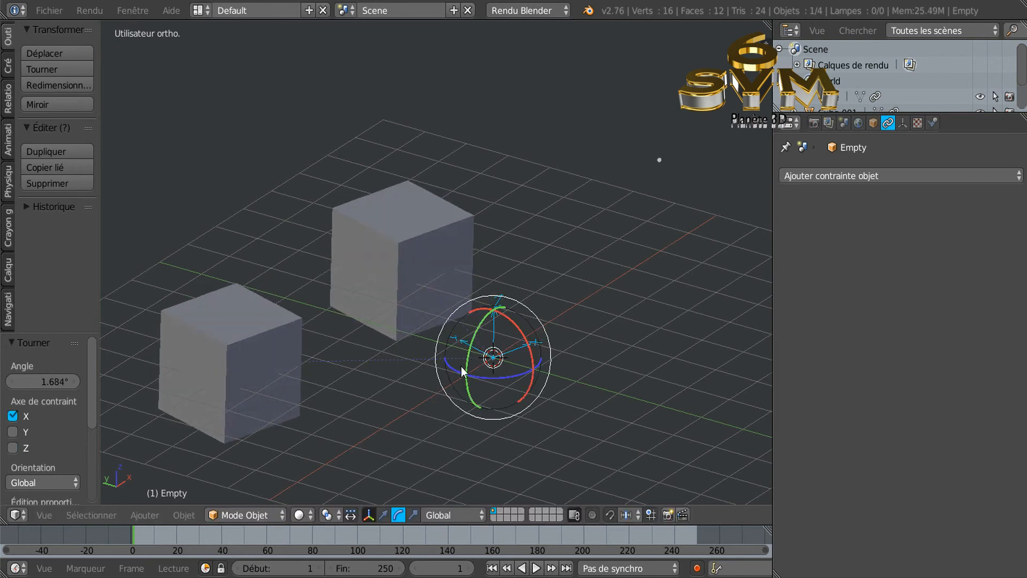
left_click_drag(448, 364, 577, 353)
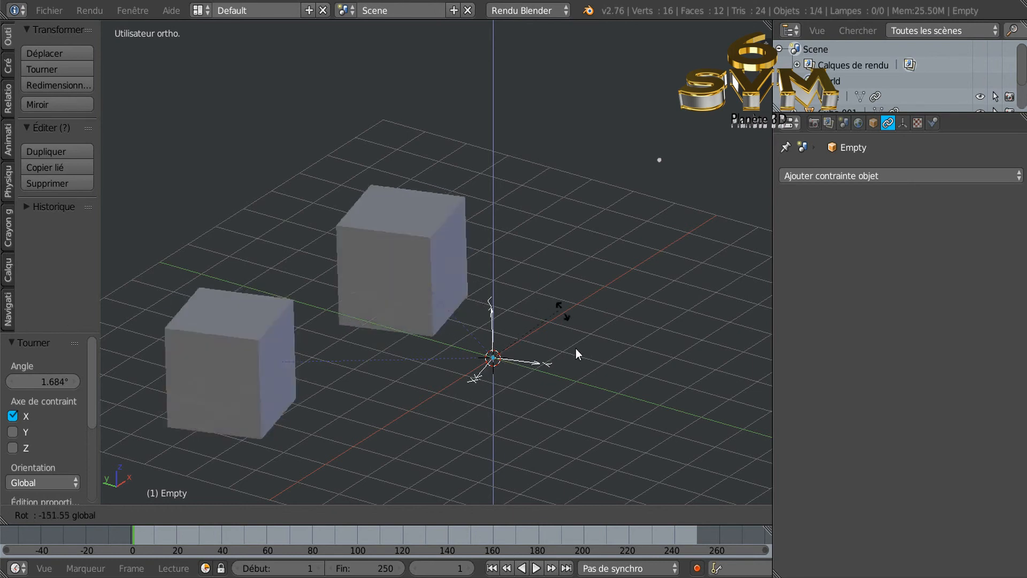
left_click(554, 394)
- Examine the orientation of both cubes relative to the Empty from several angles, with the 3D view enlarged
scroll(564, 402, "down", 3)
middle_click_drag(605, 419, 606, 372, "shift")
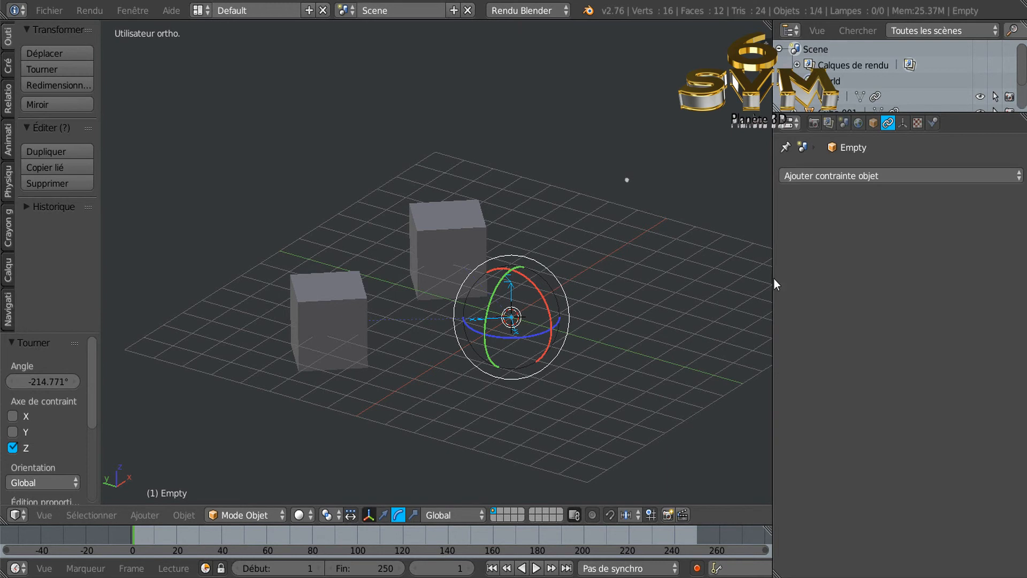
middle_click_drag(650, 339, 542, 361)
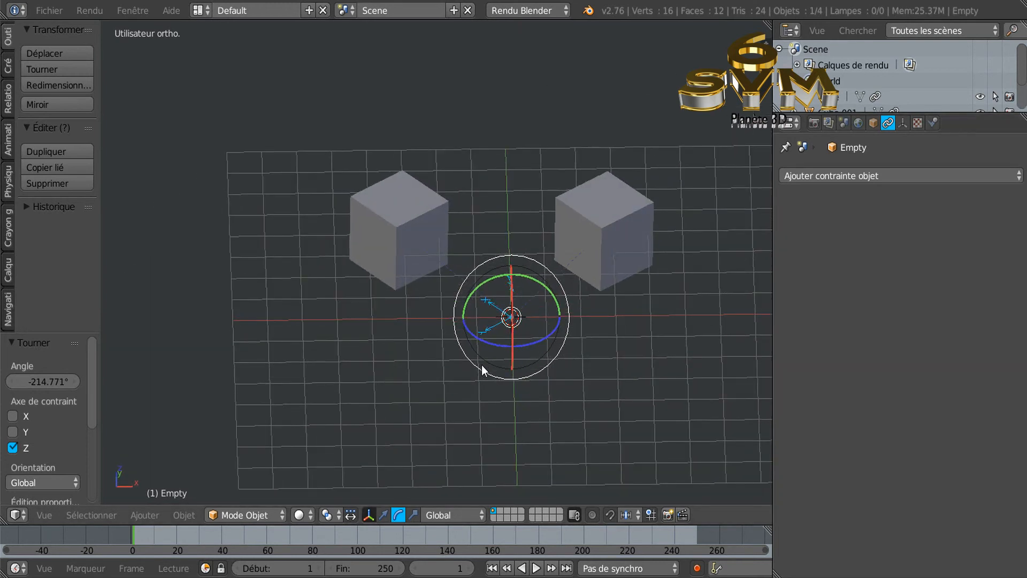
left_click_drag(772, 275, 783, 276)
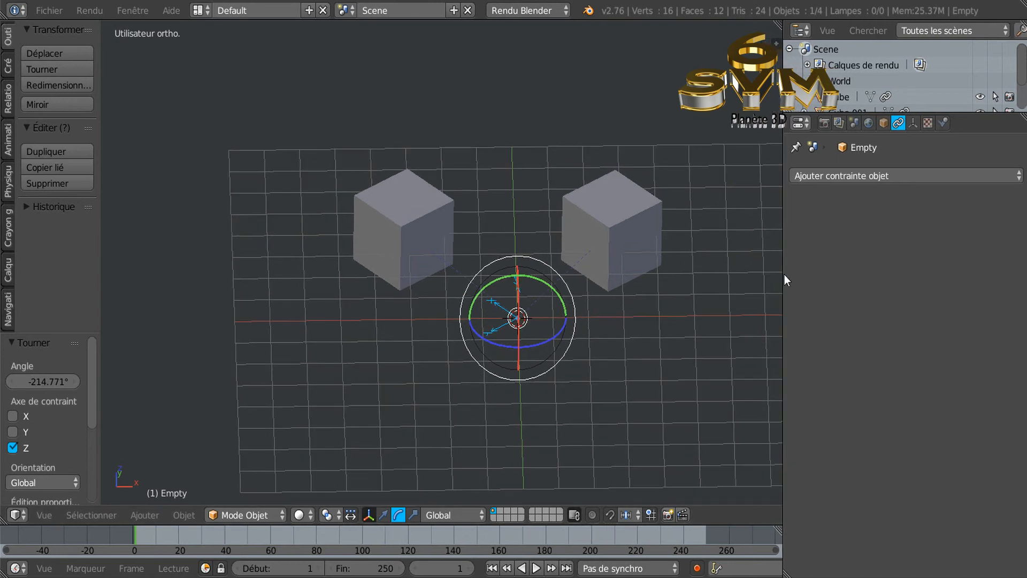
middle_click_drag(695, 328, 611, 348, "shift")
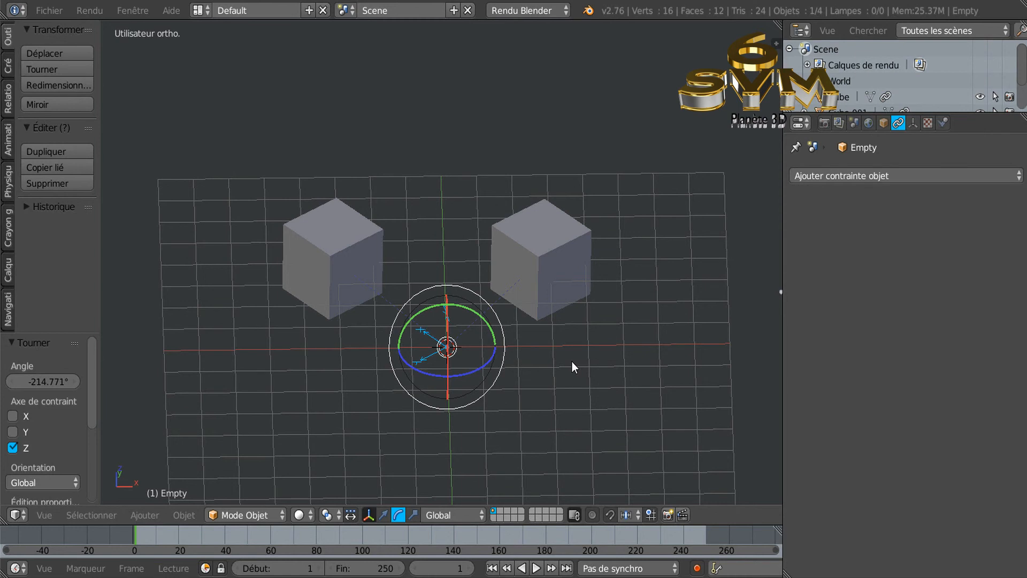
middle_click_drag(624, 332, 601, 331)
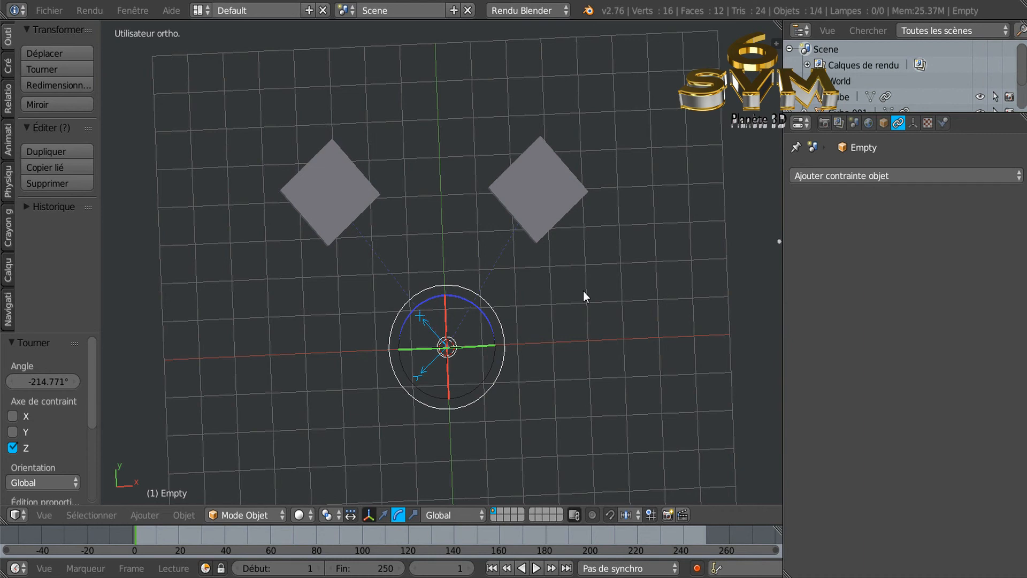
middle_click_drag(635, 343, 622, 290)
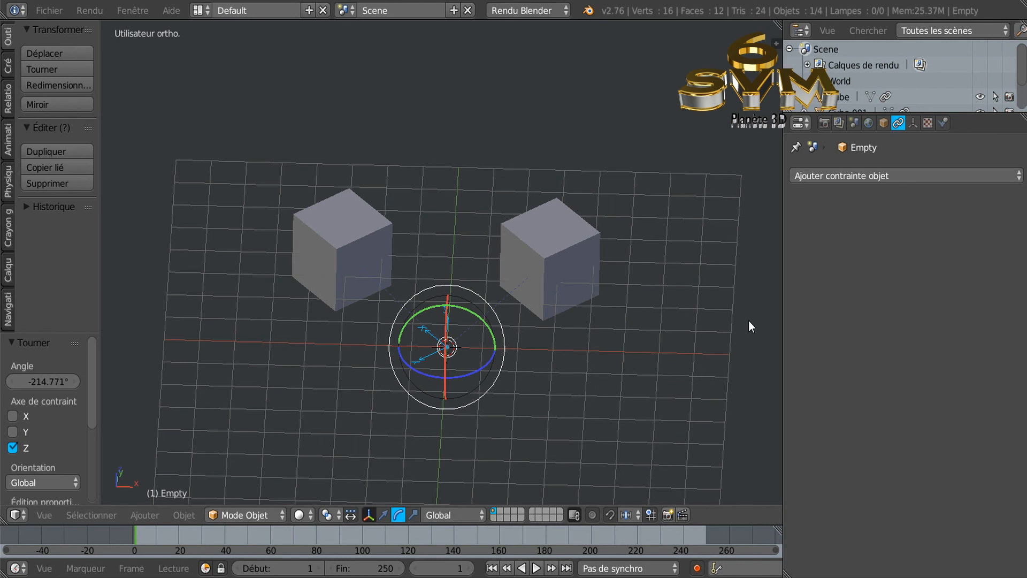
left_click_drag(781, 303, 871, 293)
middle_click_drag(661, 390, 670, 368)
middle_click_drag(633, 400, 618, 368, "shift")
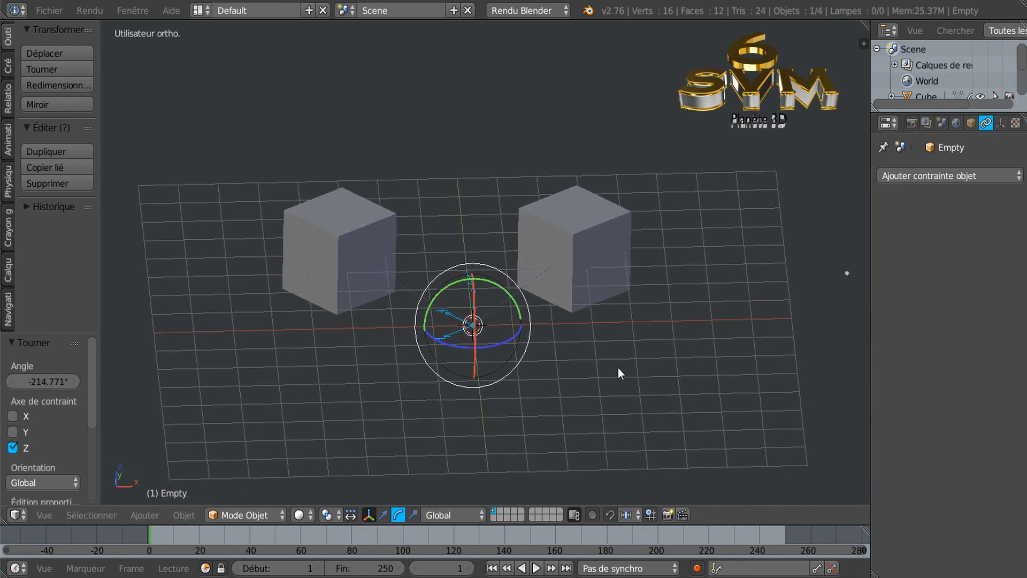
middle_click_drag(571, 410, 578, 435)
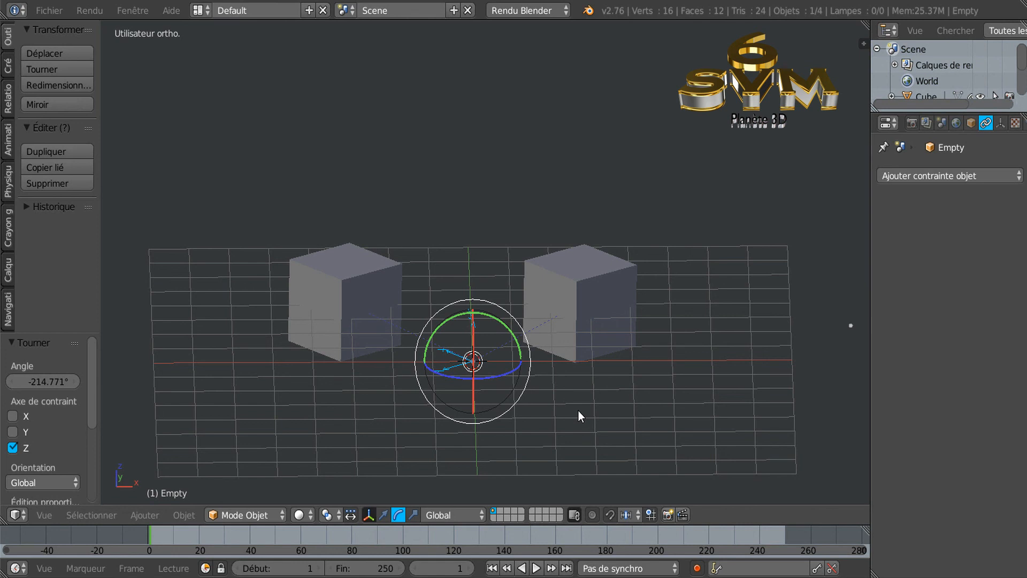